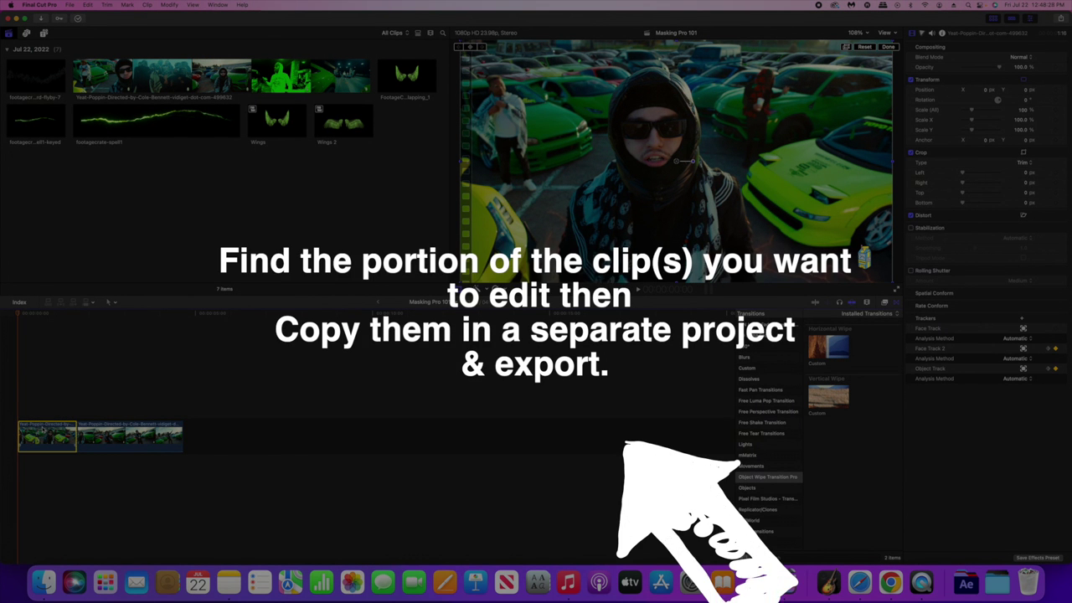
- Create the new mask1 project from File > New > Project
click(70, 4)
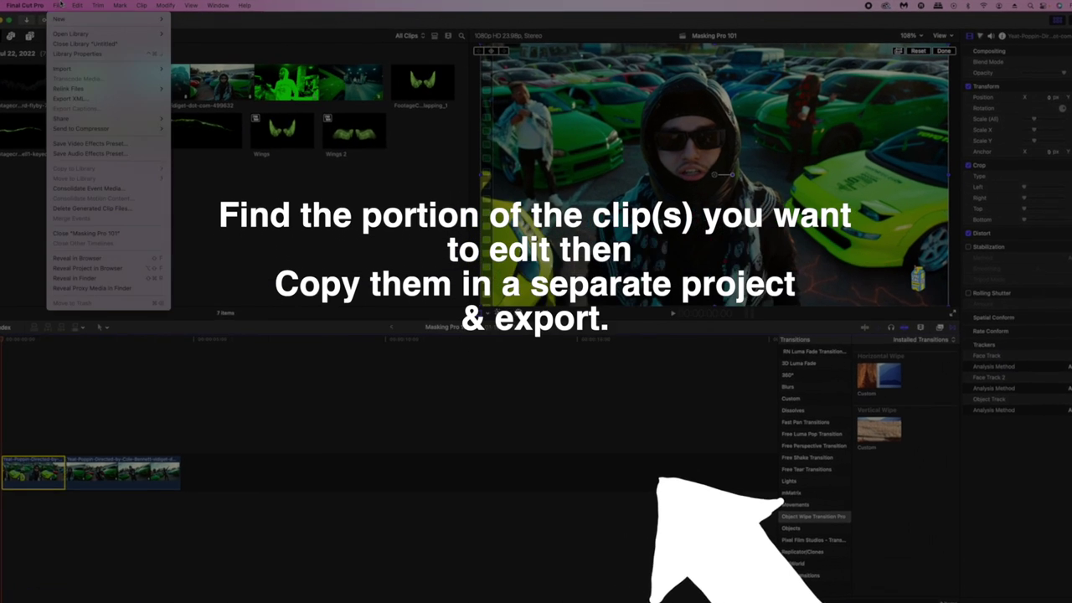
mouse_move(118, 16)
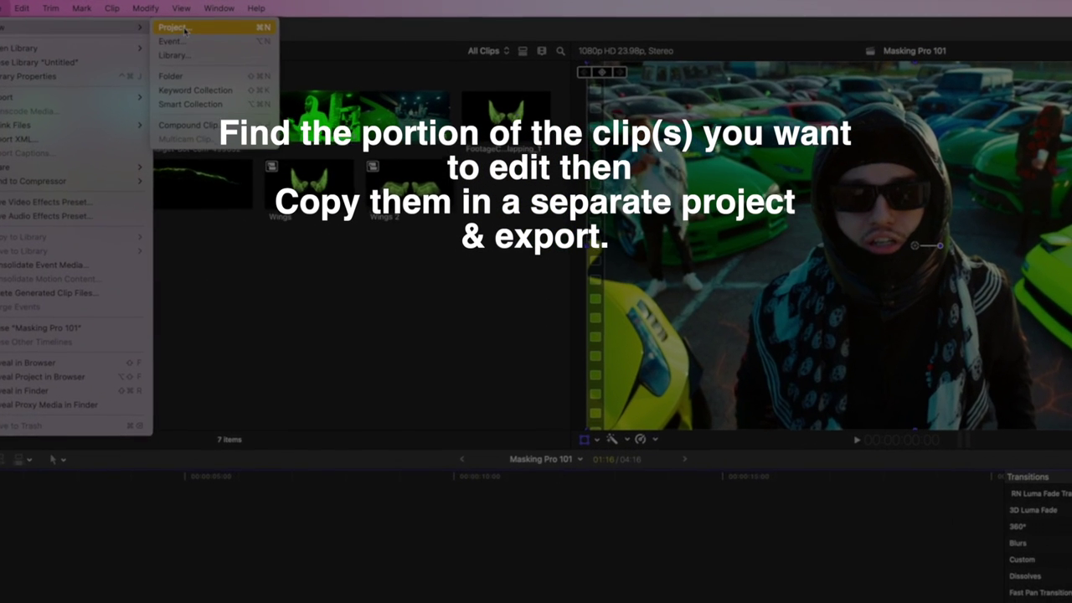
click(185, 29)
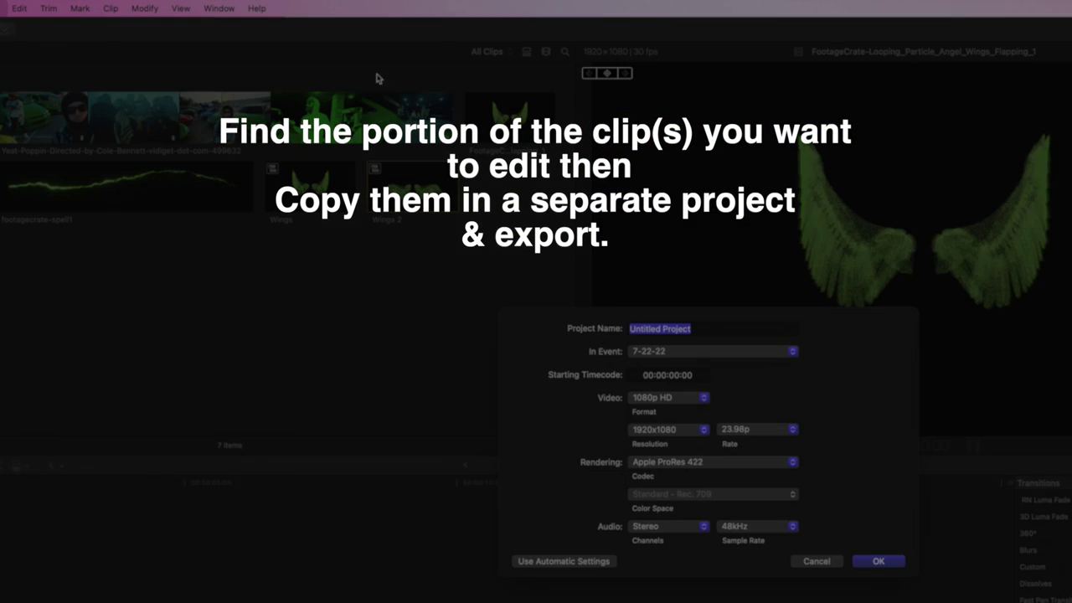
click(857, 565)
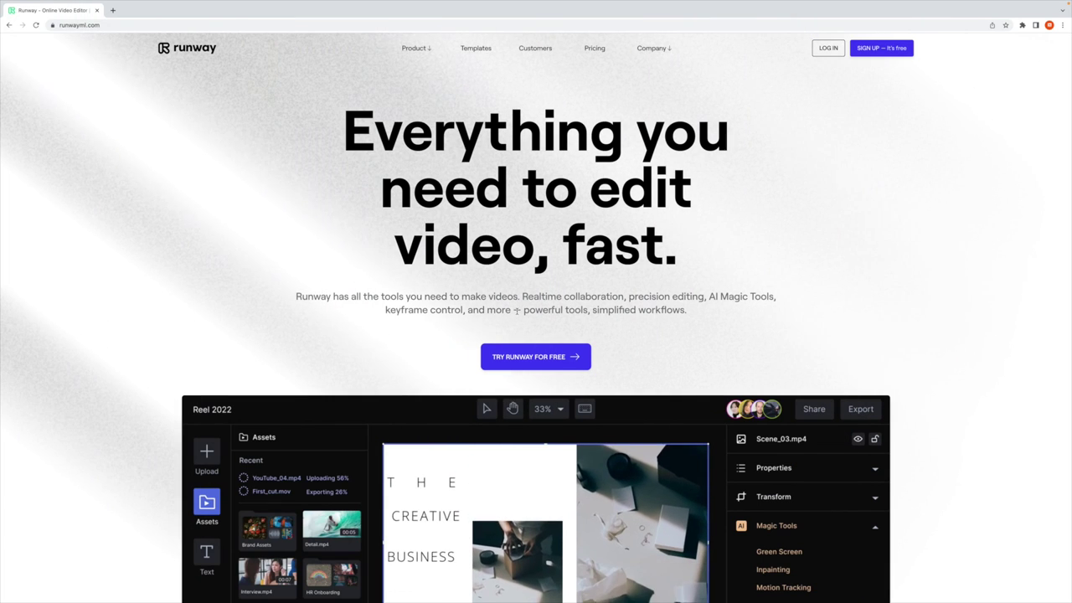
- Scroll through the runwayml.com homepage and its video editor demo
scroll(516, 310, down, 4)
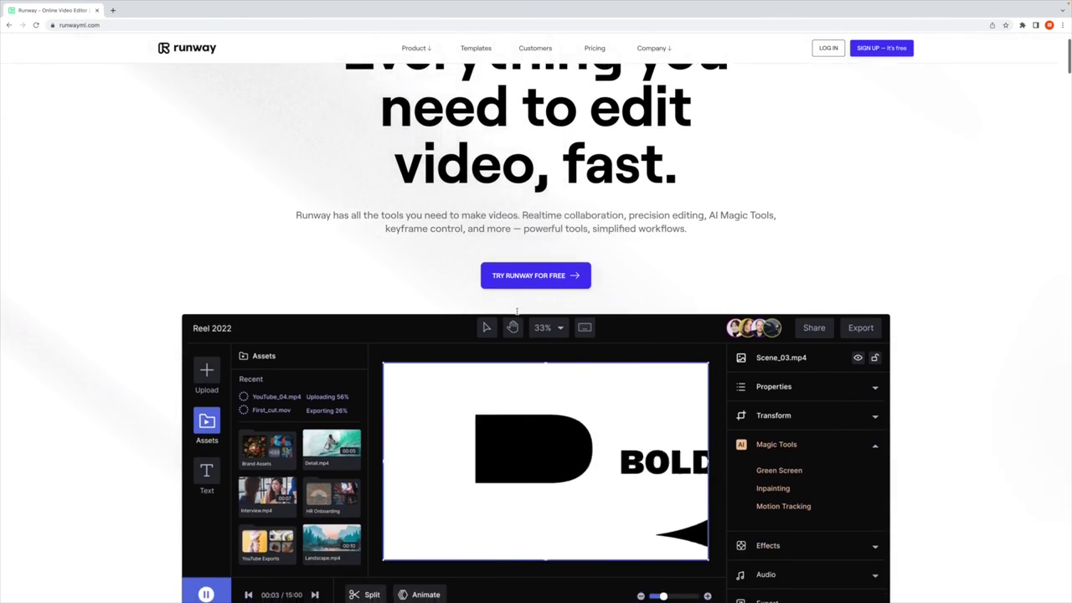
scroll(517, 314, down, 5)
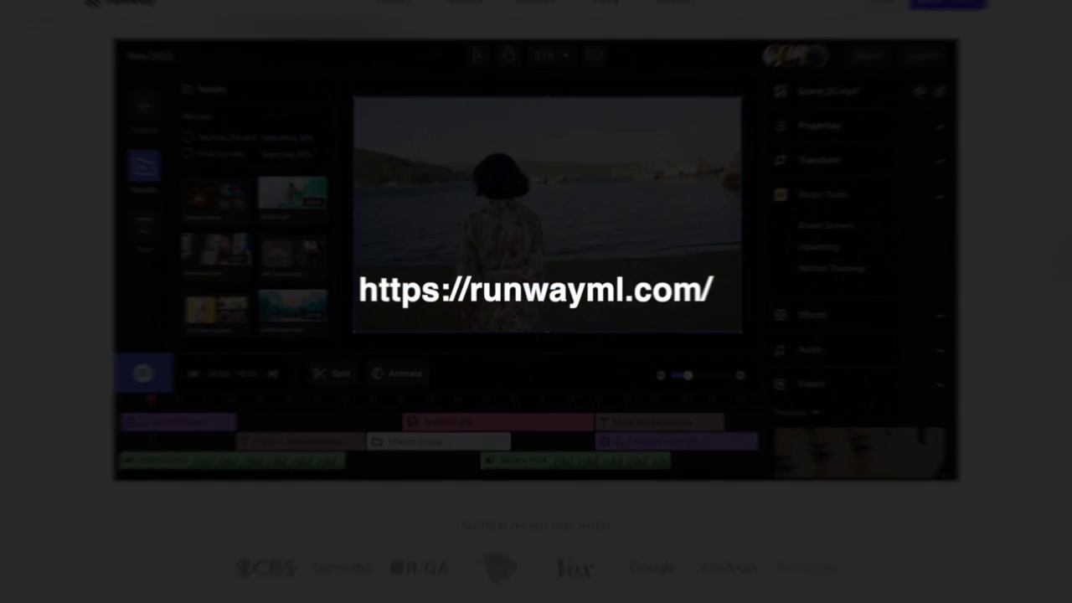
scroll(512, 316, up, 2)
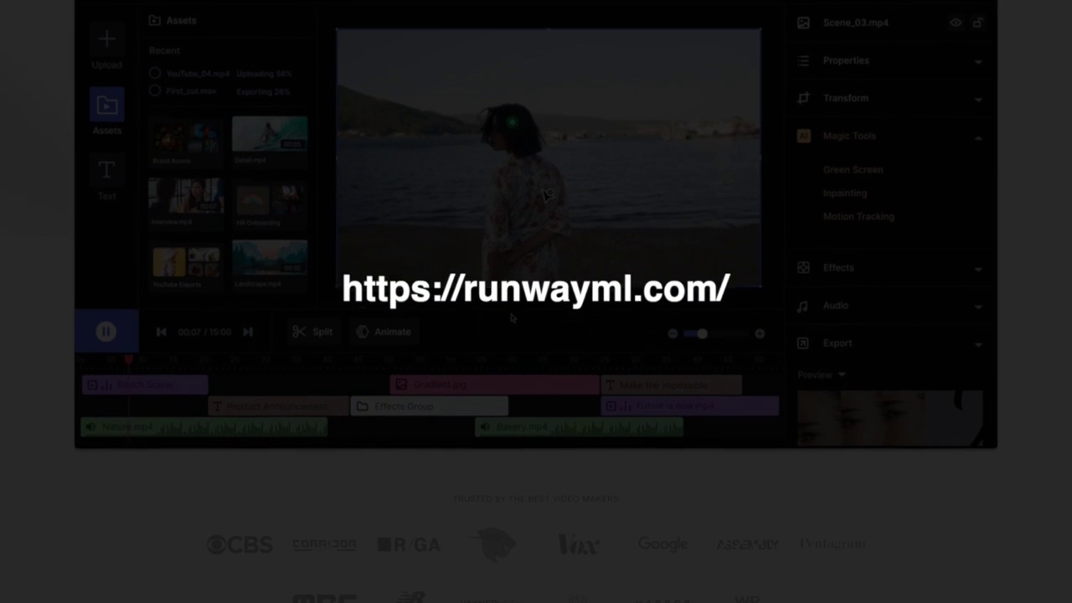
scroll(511, 317, up, 1)
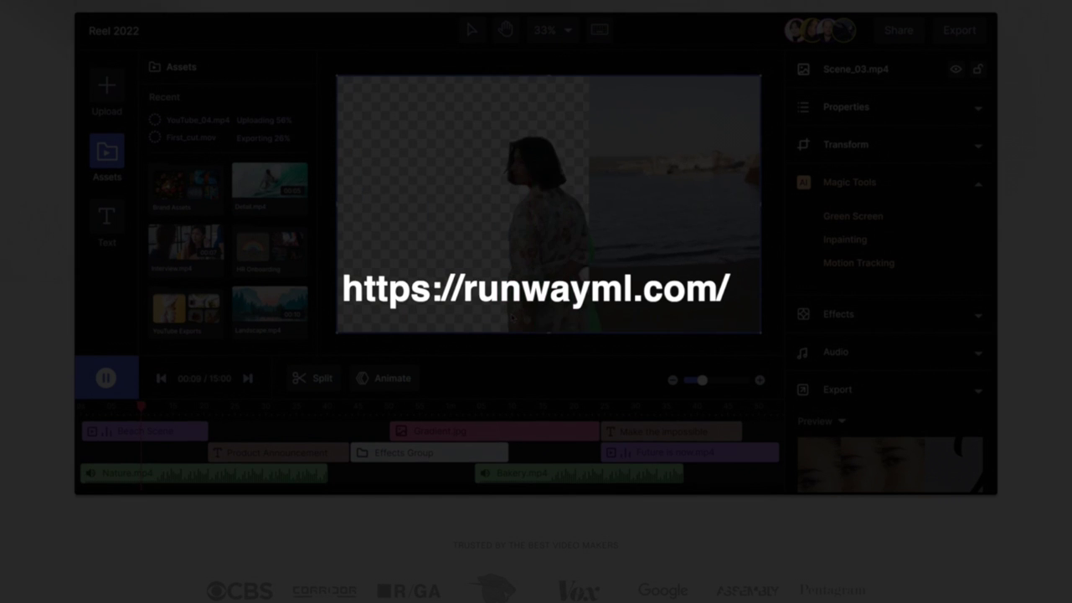
scroll(513, 317, up, 4)
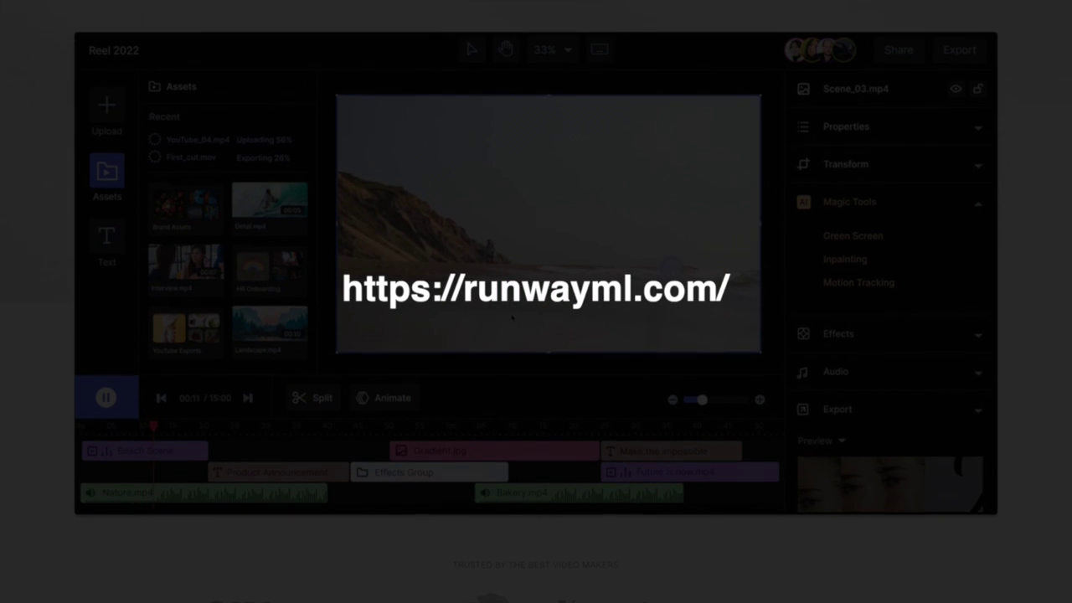
scroll(511, 316, up, 4)
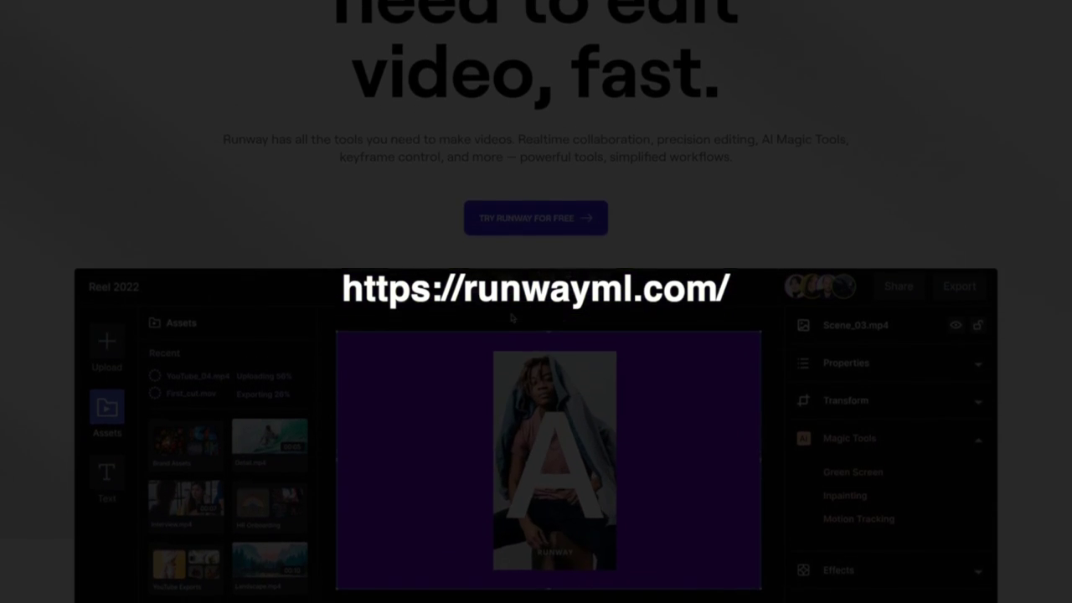
scroll(511, 317, up, 2)
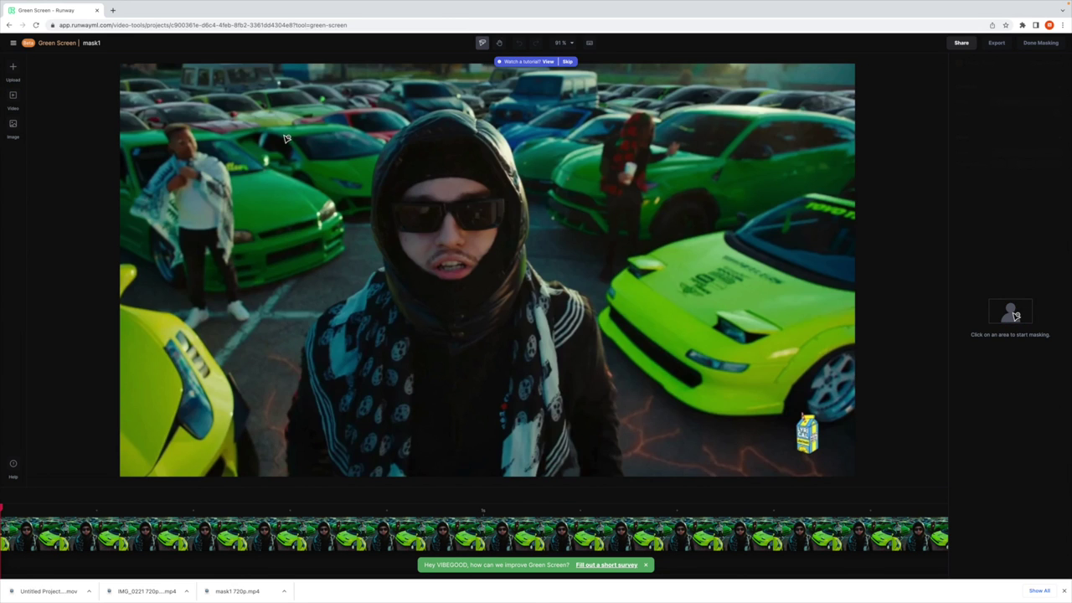
- Scrub the mask1 timeline to check the mask follows the hooded subject
mouse_move(427, 15)
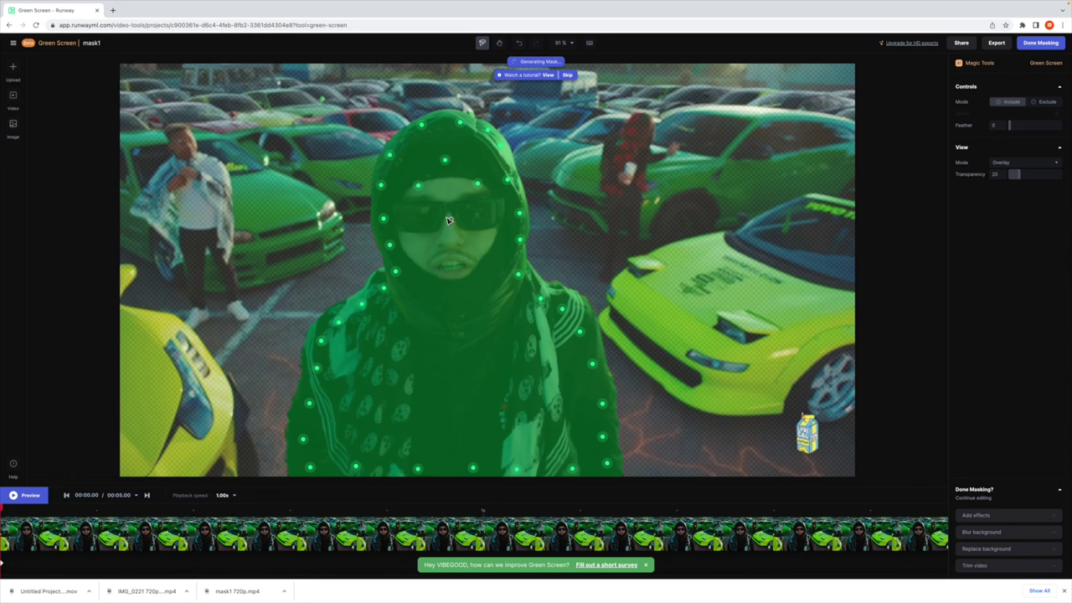
click(243, 502)
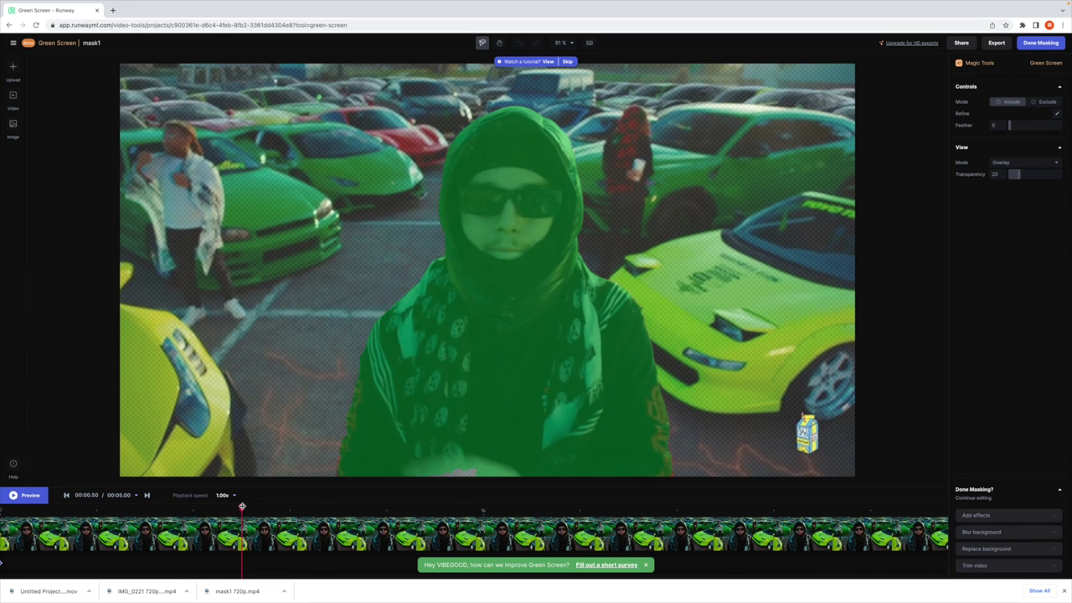
drag(240, 506, 200, 507)
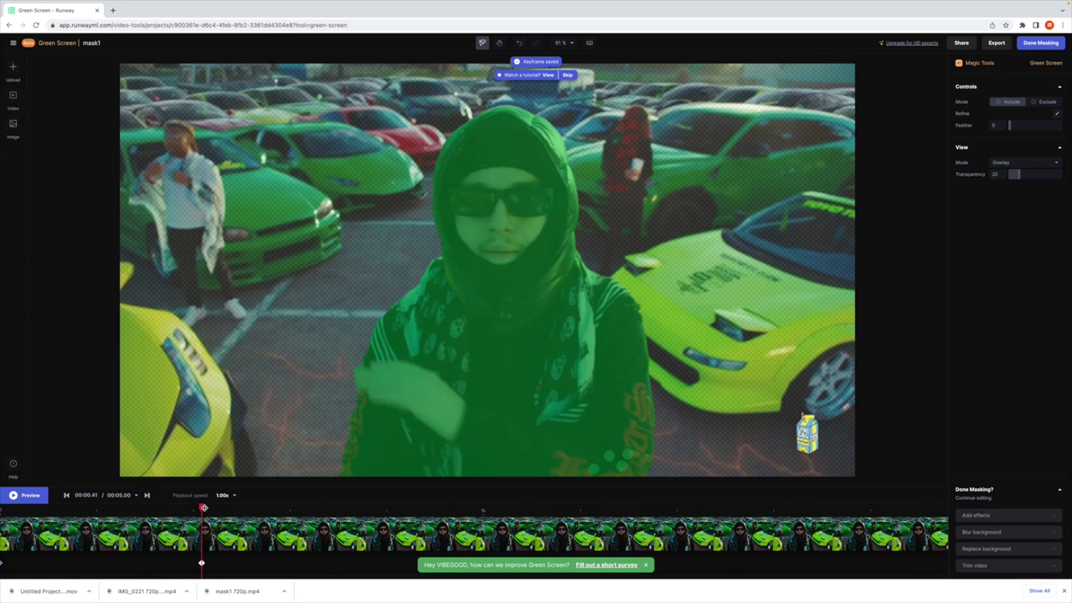
drag(216, 507, 153, 512)
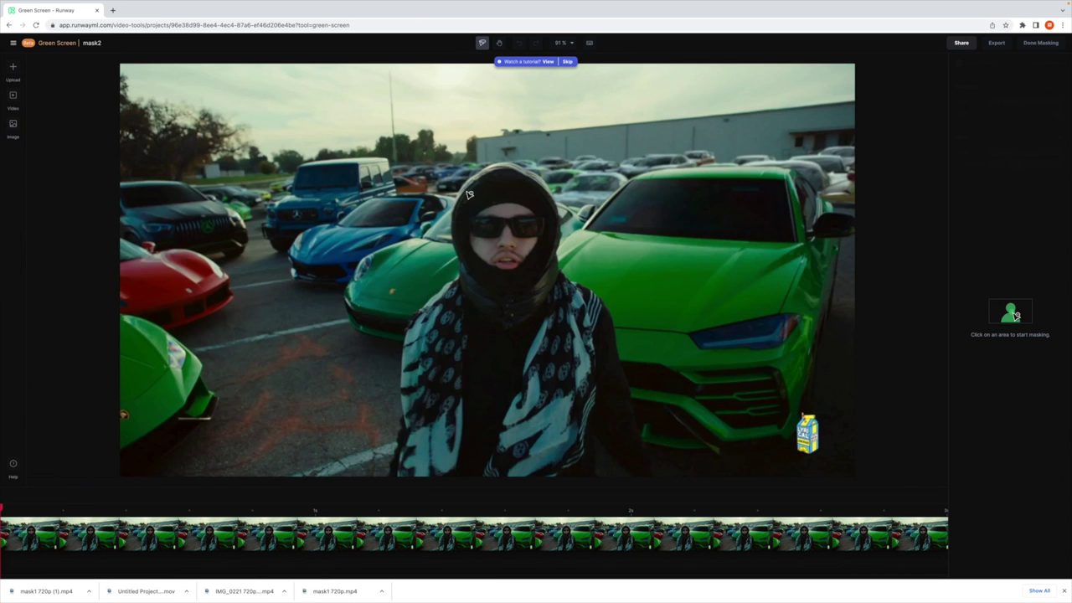
- Brush the hooded subject's head and body into the mask and paint the green car out
drag(466, 191, 470, 263)
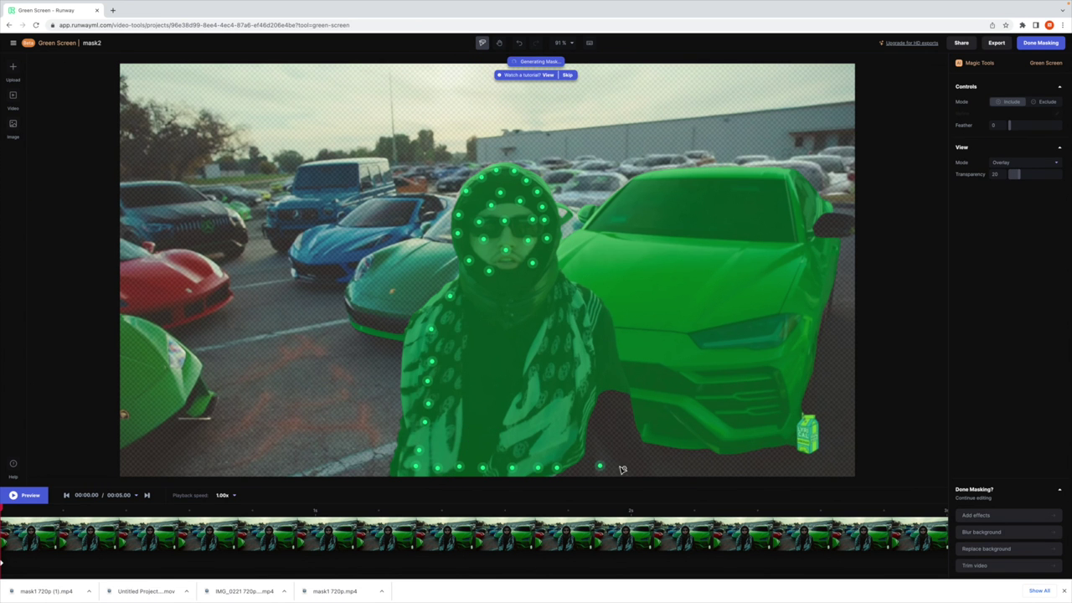
drag(582, 471, 501, 312)
key(alt)
drag(643, 179, 768, 376)
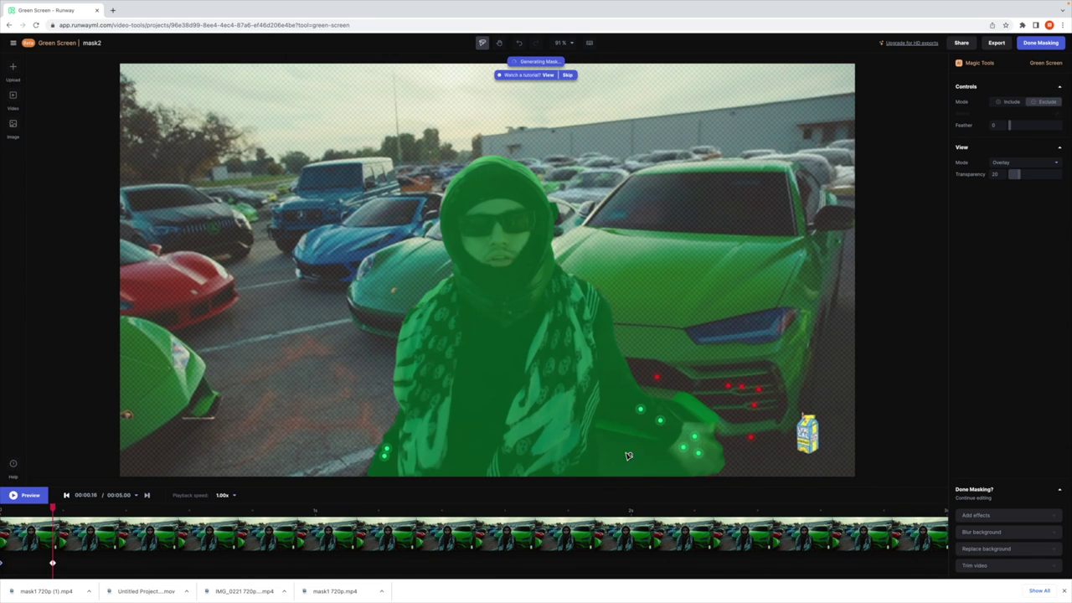
- Check a later frame and exclude the car from the mask there
click(1012, 103)
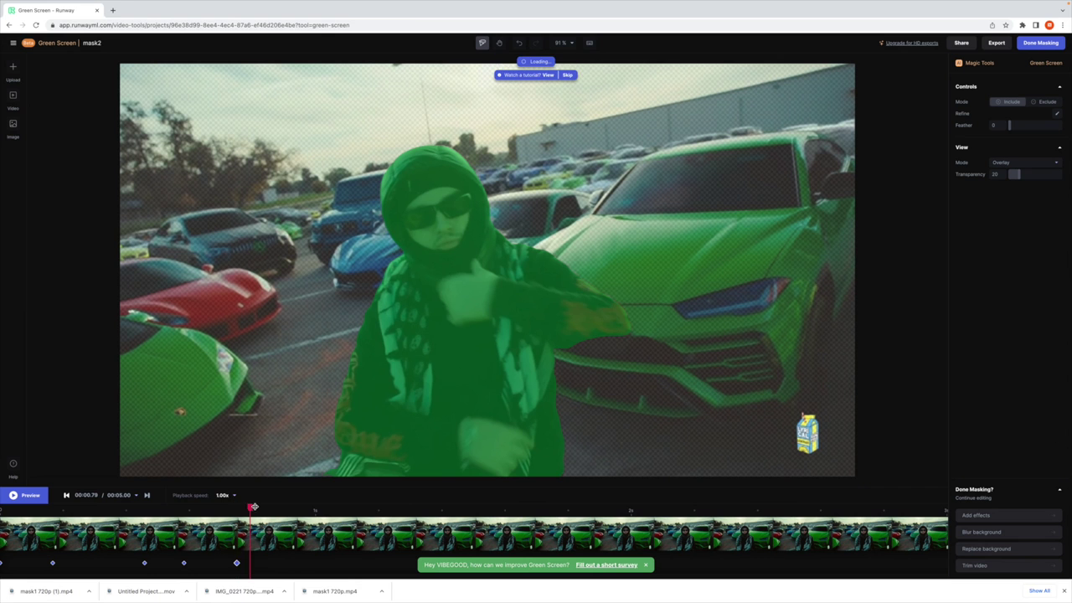
drag(292, 506, 325, 503)
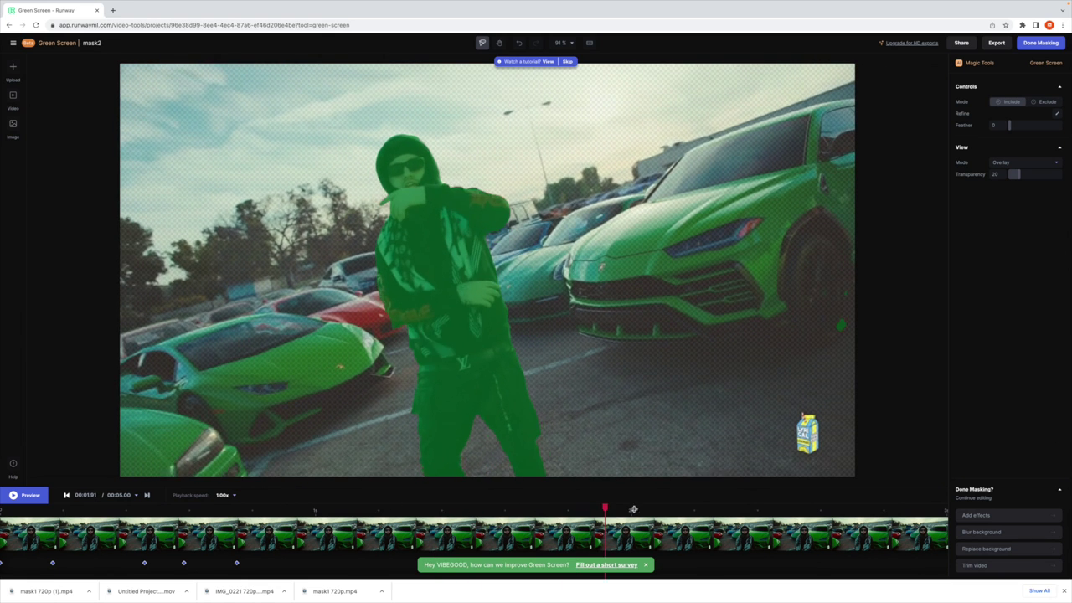
click(835, 298)
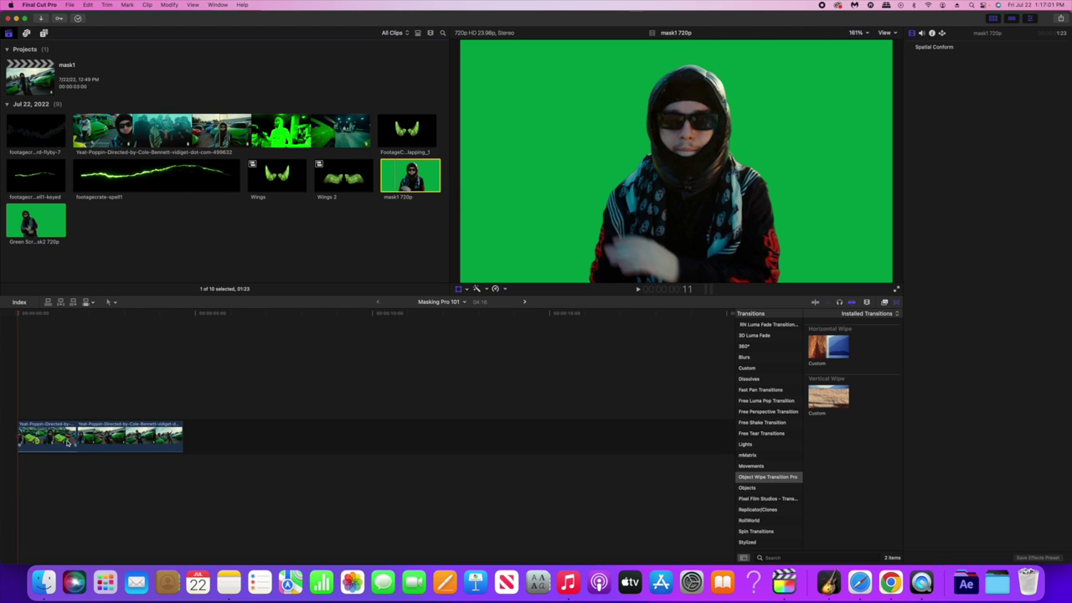
- Stack Wings over the music video at 137% scale, centred on the subject's shoulders, and preview it
key(super+equal)
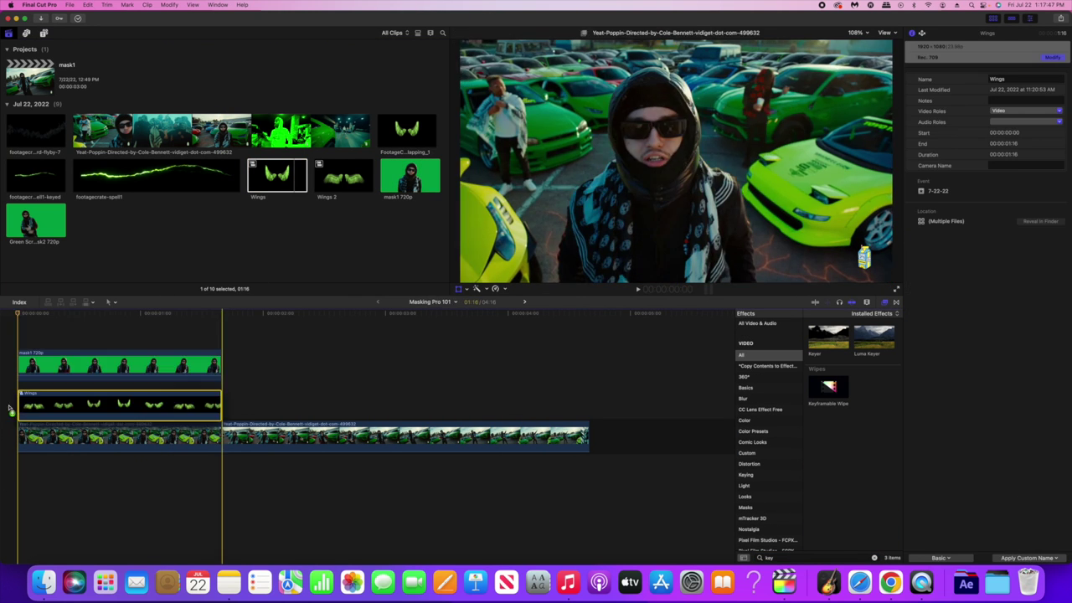
drag(29, 402, 30, 352)
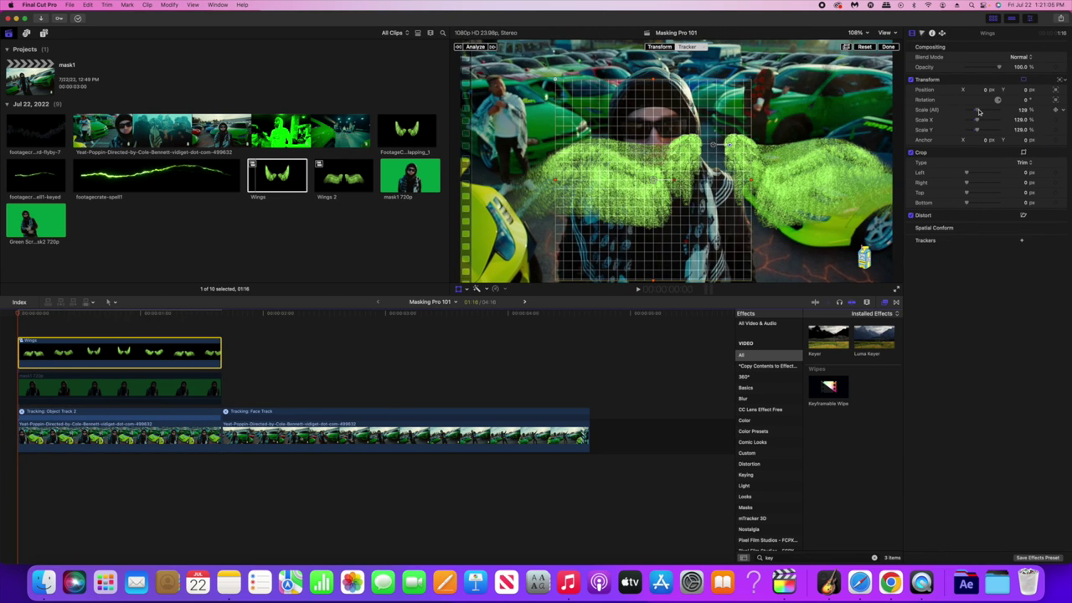
drag(978, 111, 980, 110)
drag(714, 144, 657, 189)
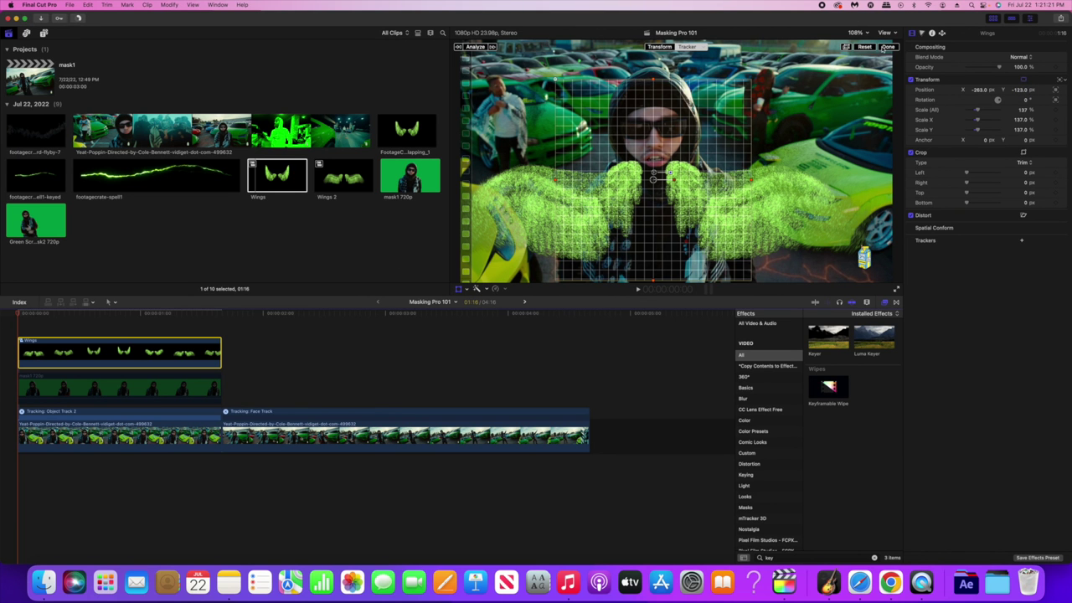
click(887, 47)
key(space)
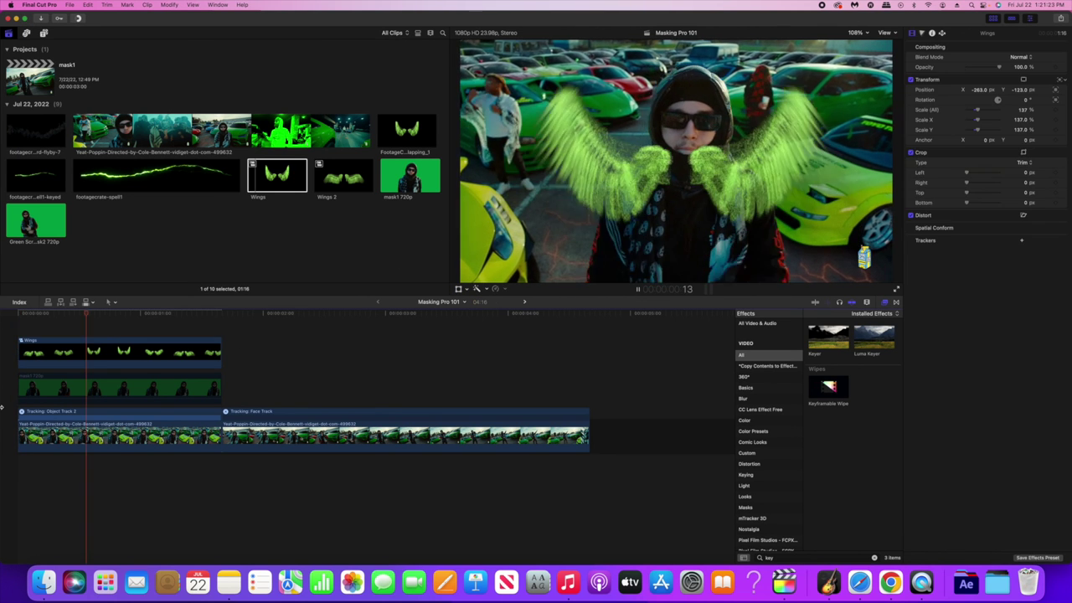
key(space)
- Layer the masked subject clip above Wings and replay the composite from the start
mouse_move(53, 374)
mouse_down()
mouse_move(41, 331)
mouse_move(40, 359)
mouse_up()
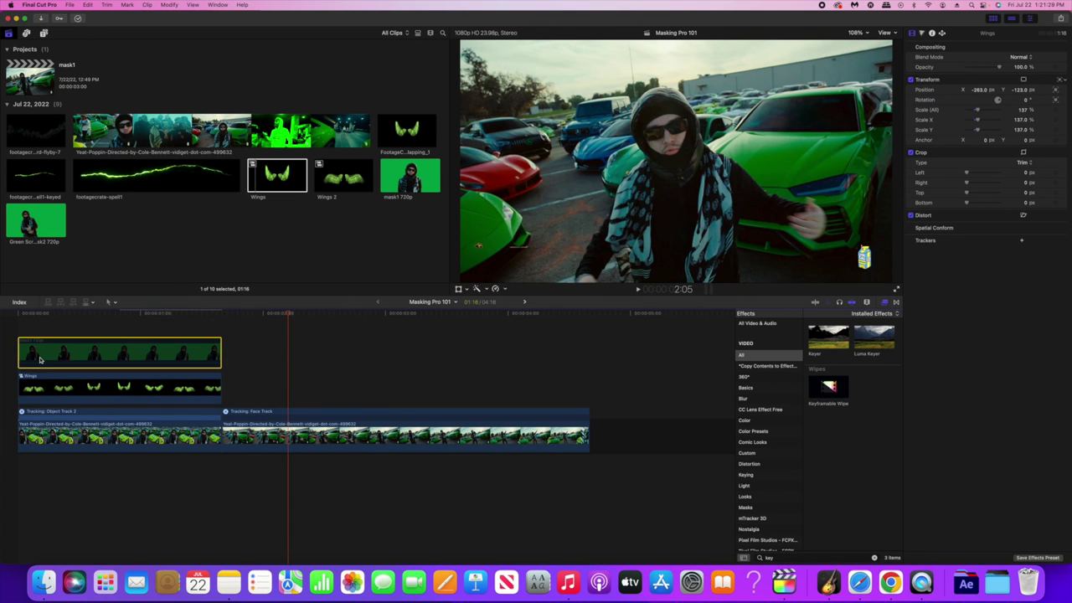
click(4, 365)
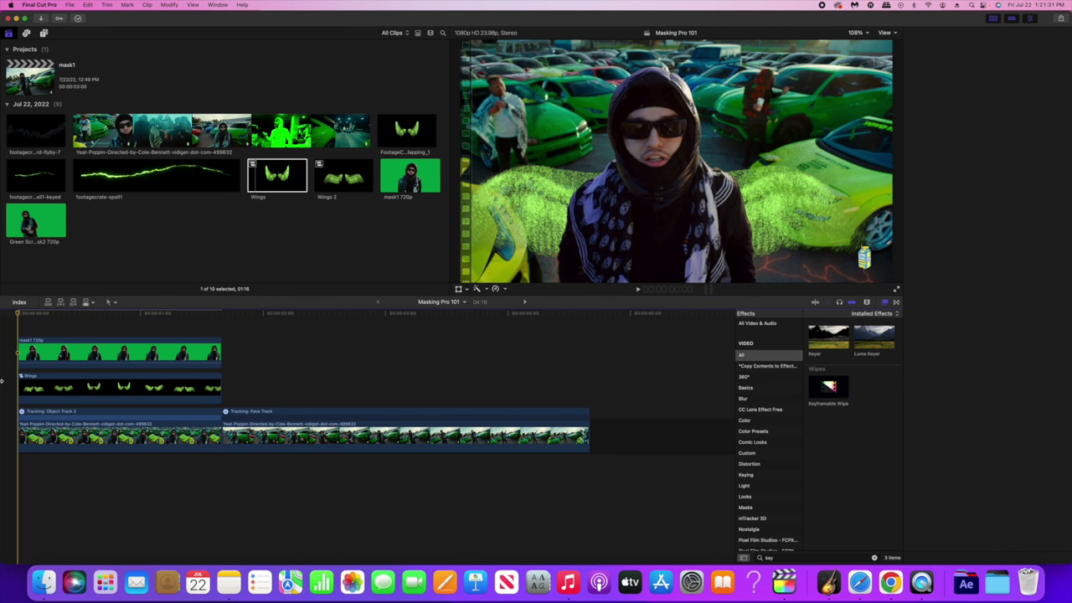
key(space)
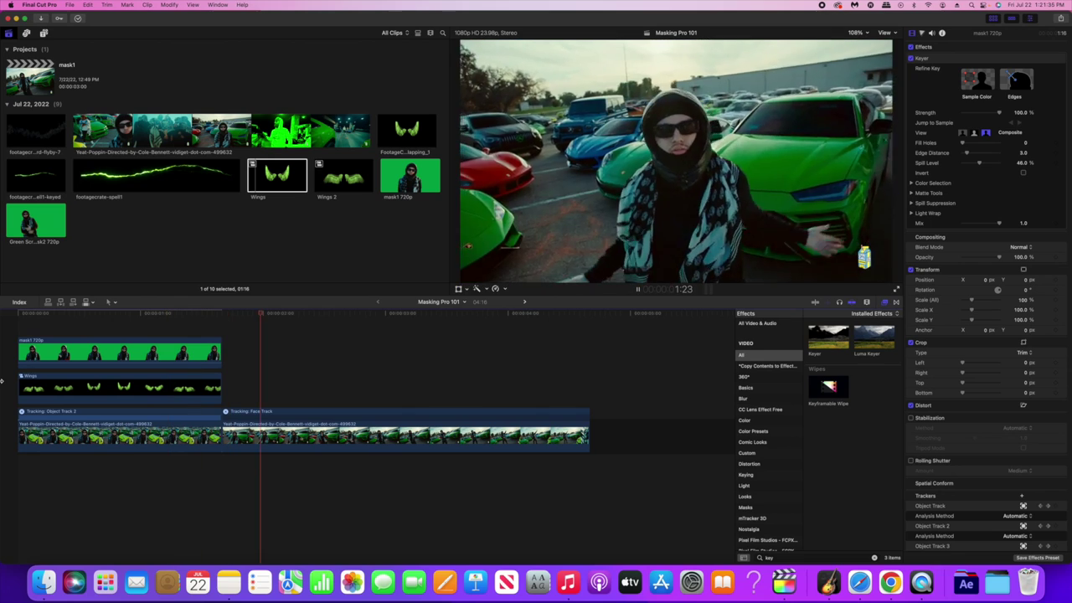
click(1, 381)
click(2, 381)
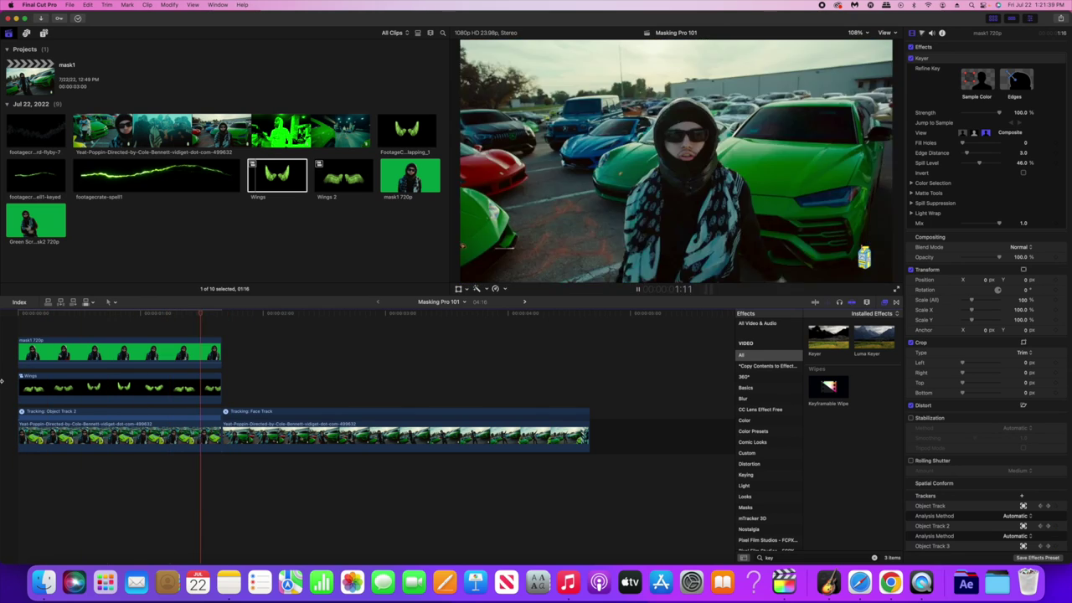
click(2, 381)
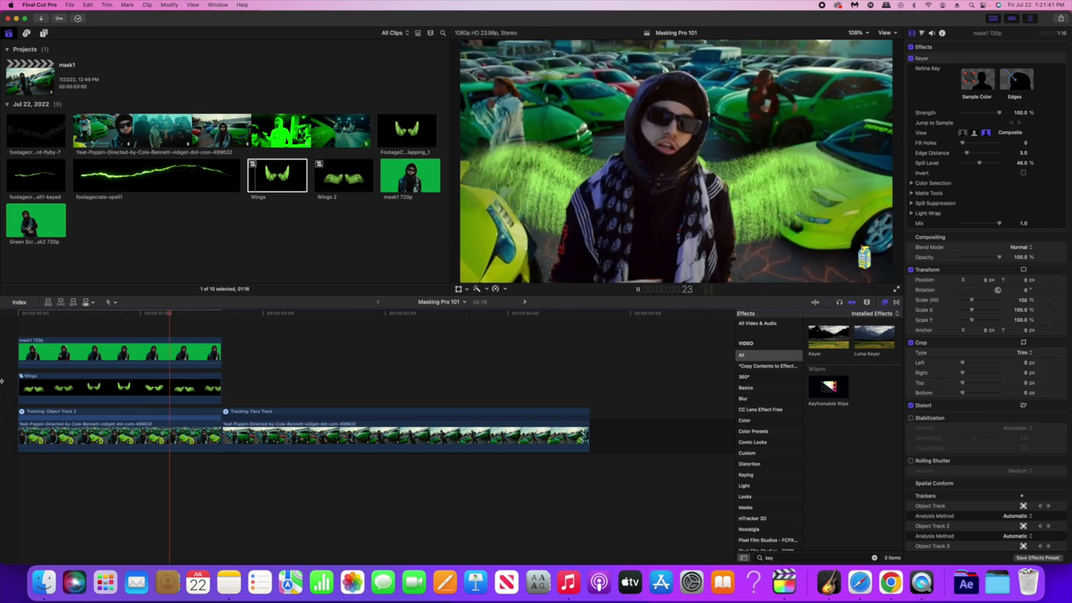
click(1, 381)
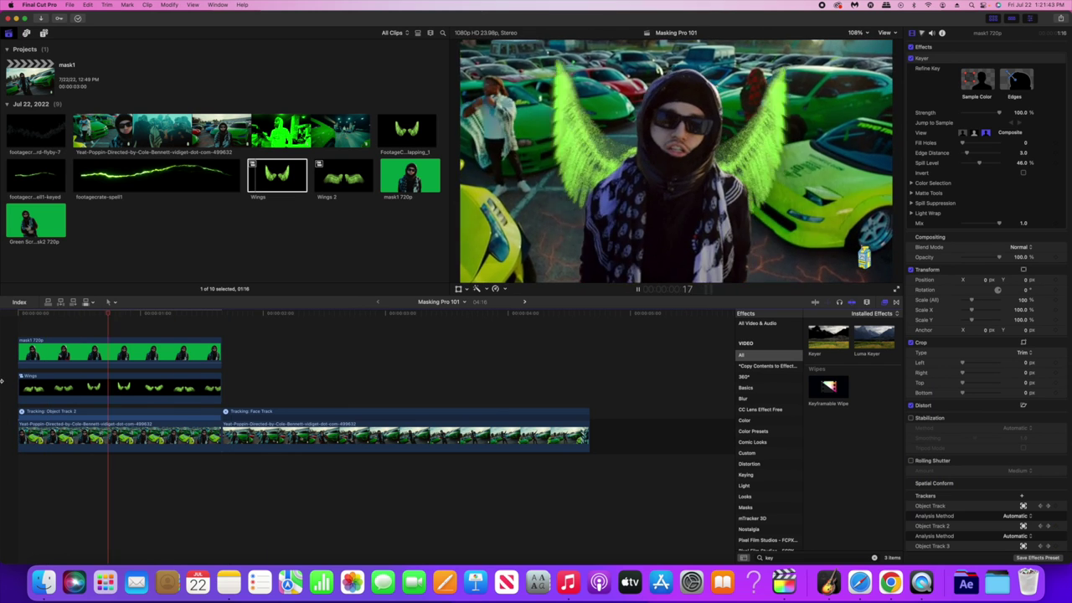
- Darken the Wings clip's midtones exposure to -78 at the 1:00 mark
click(274, 340)
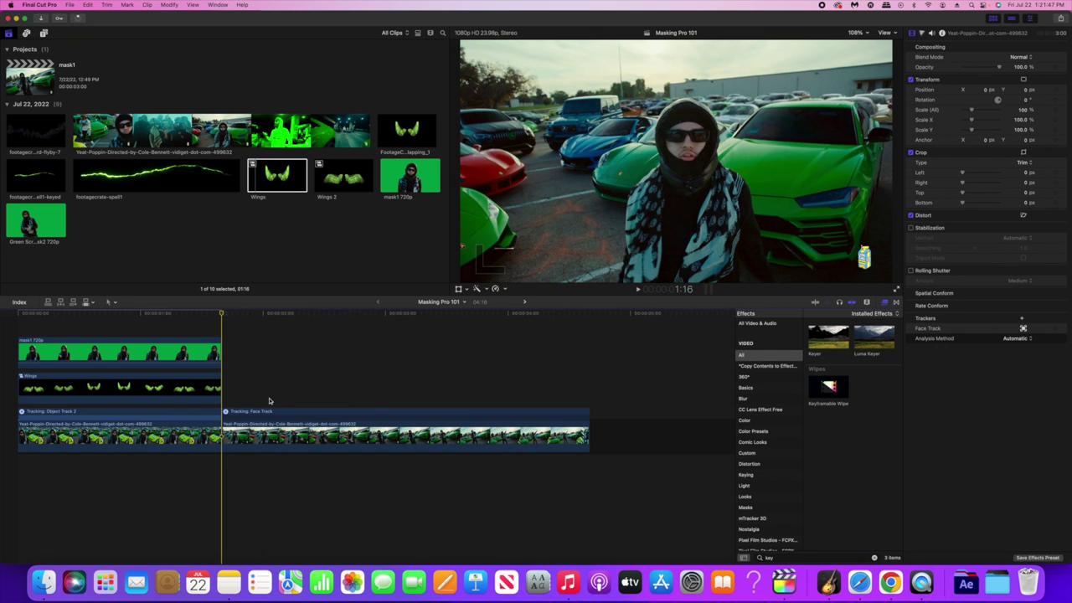
click(147, 347)
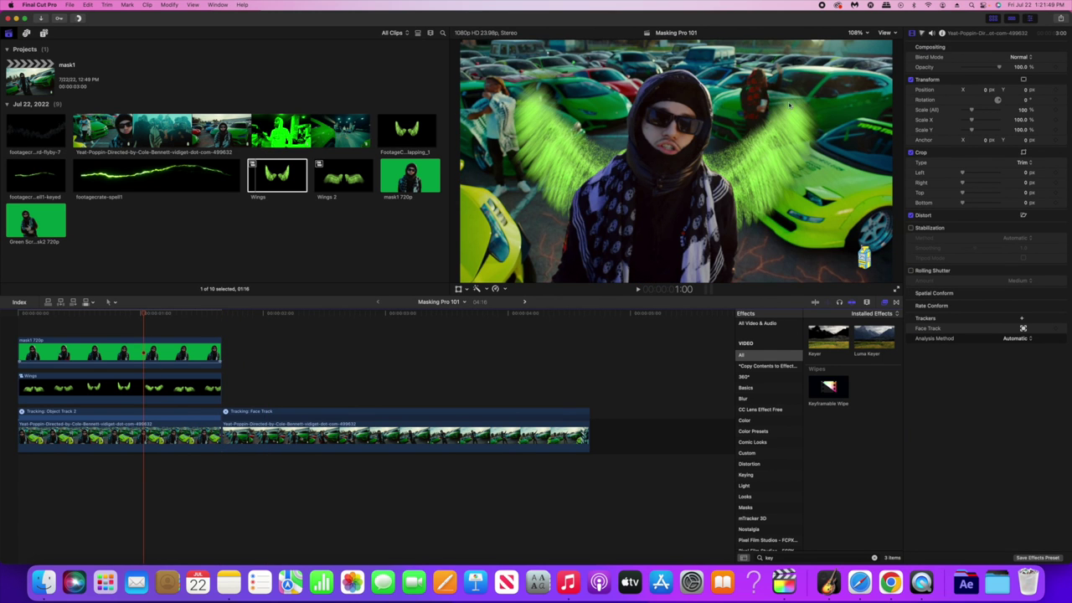
key(super+Up)
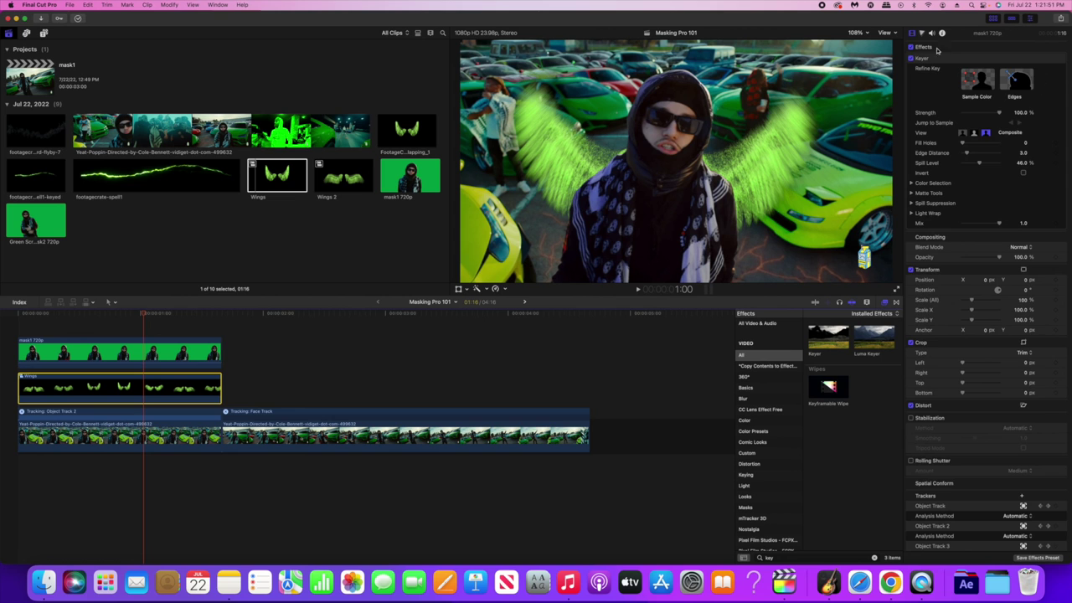
click(921, 34)
click(995, 120)
drag(995, 146, 995, 158)
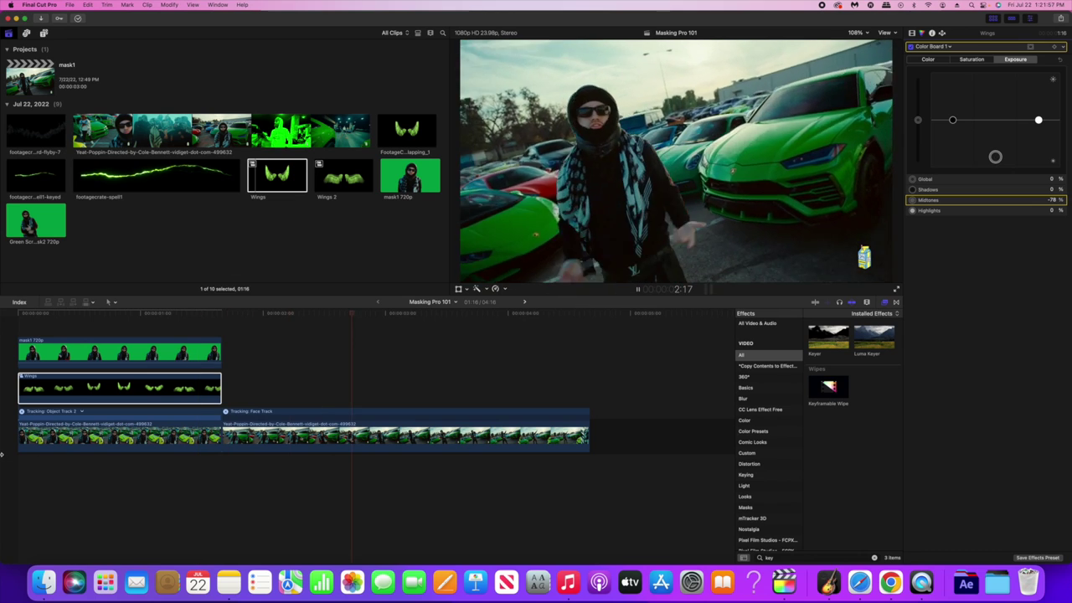
- Replay the composite with the darker wings from the beginning
key(shift+super+a)
key(Home)
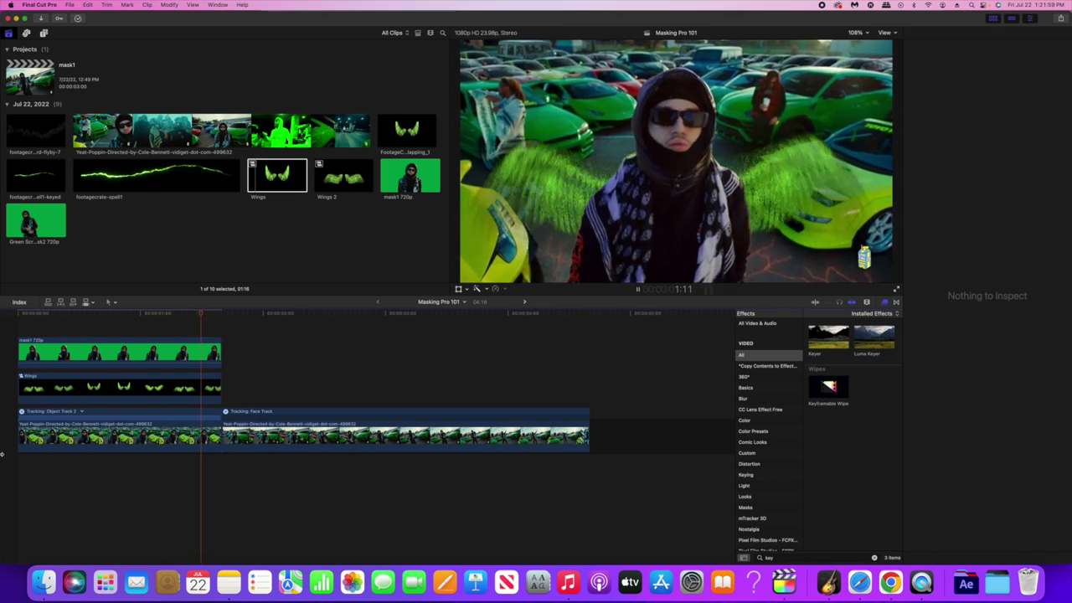
key(Home)
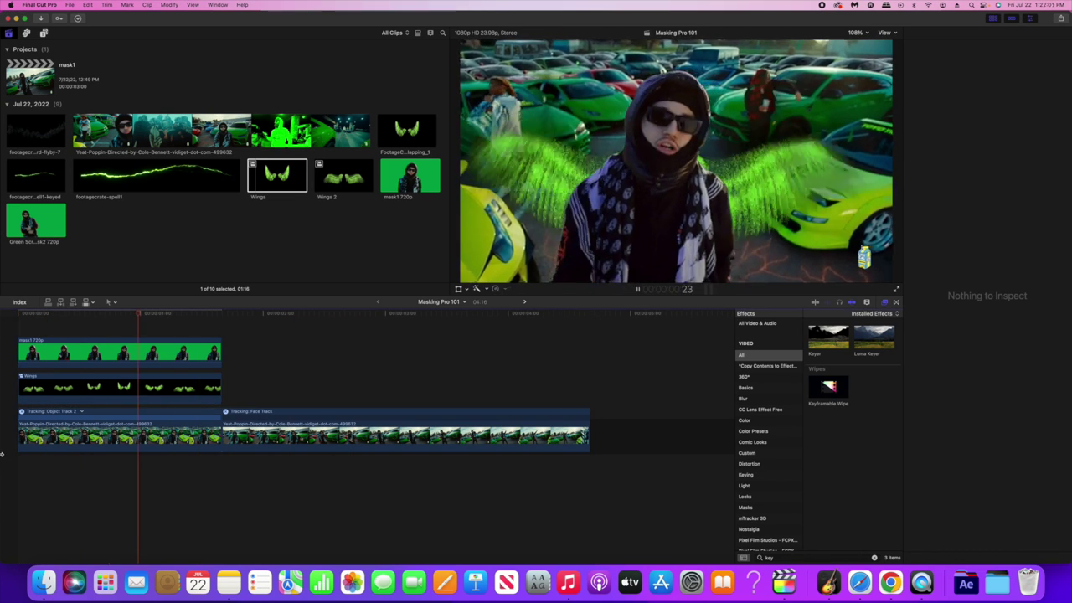
key(Home)
key(space)
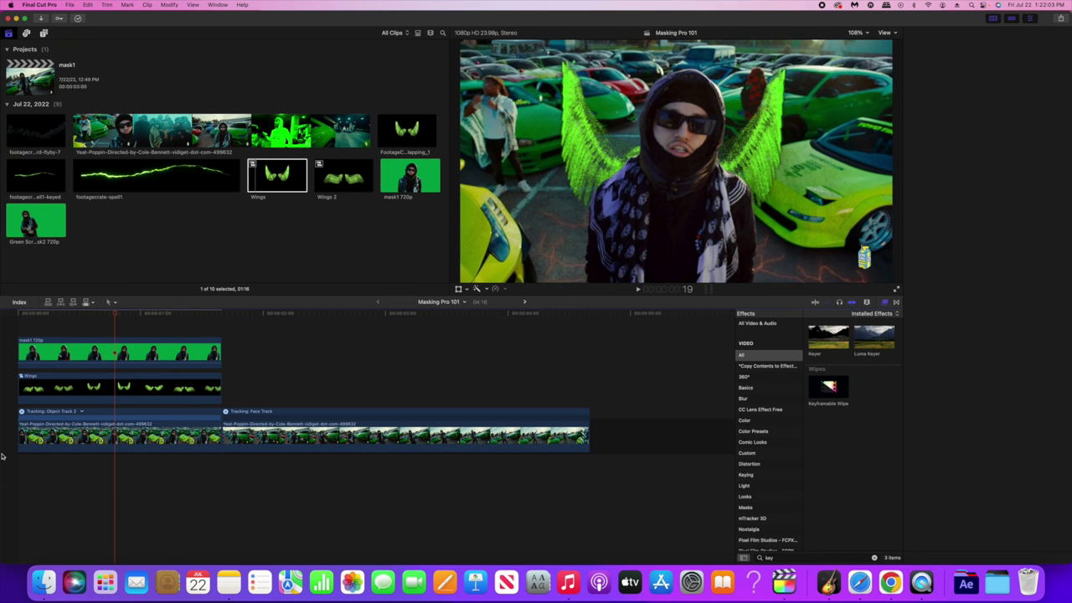
- Apply a Gaussian blur to the Wings clip
key(super+6)
click(100, 400)
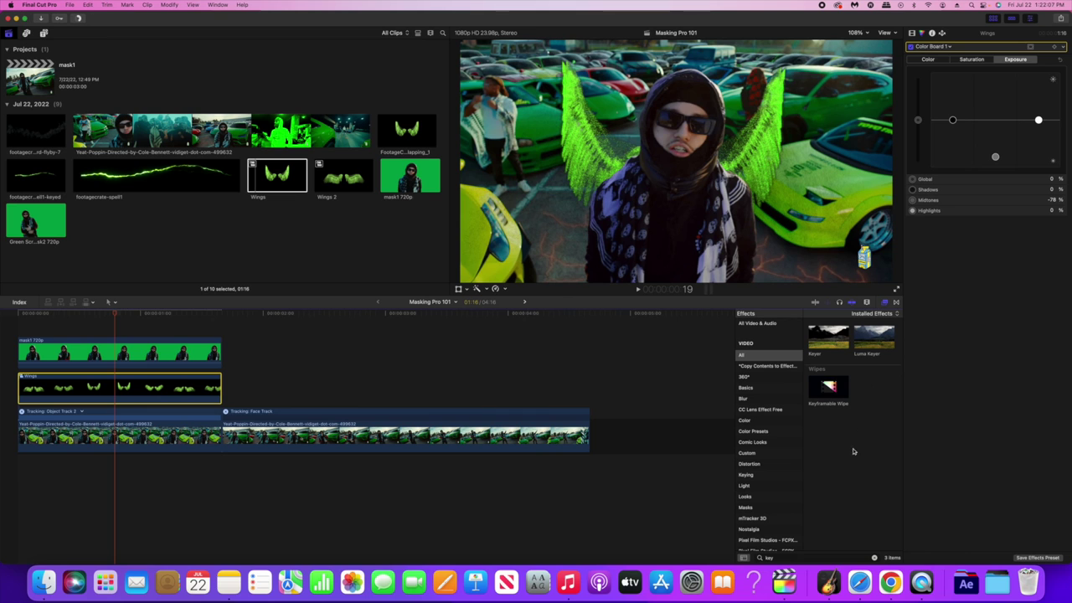
click(872, 558)
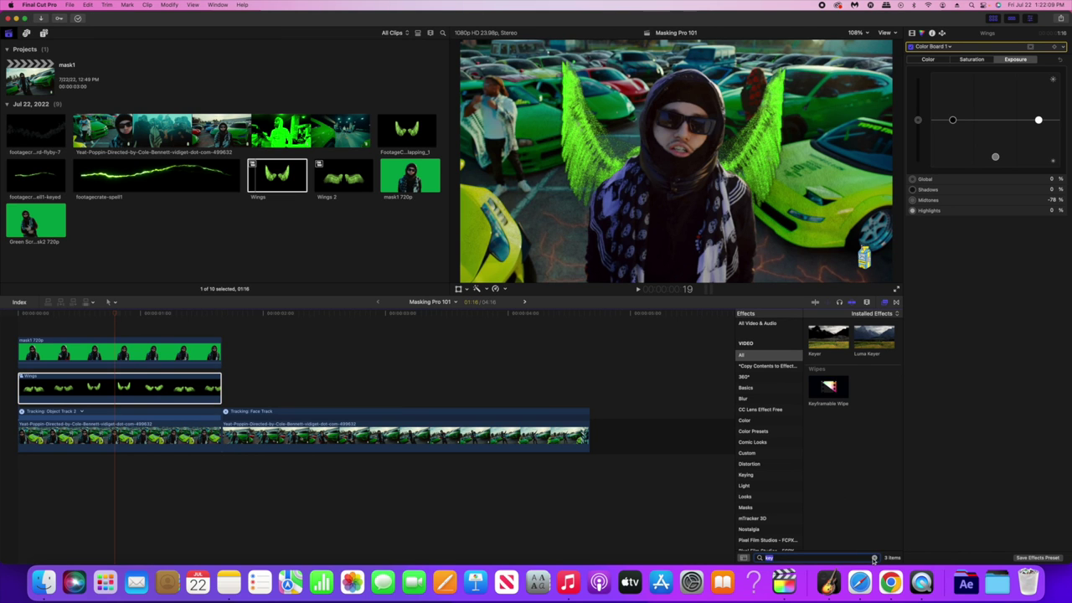
click(874, 558)
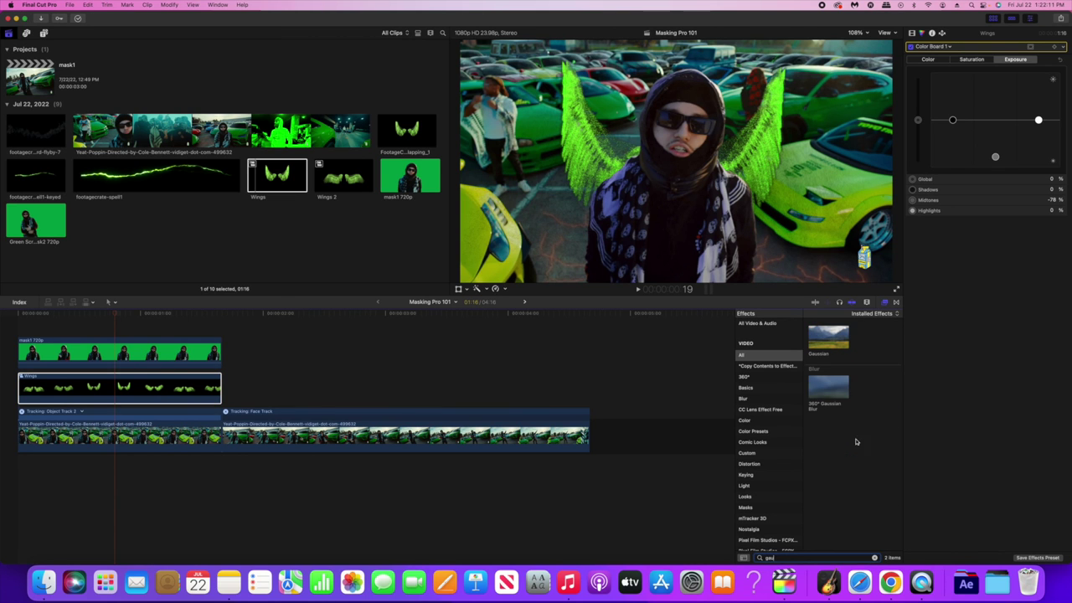
click(217, 385)
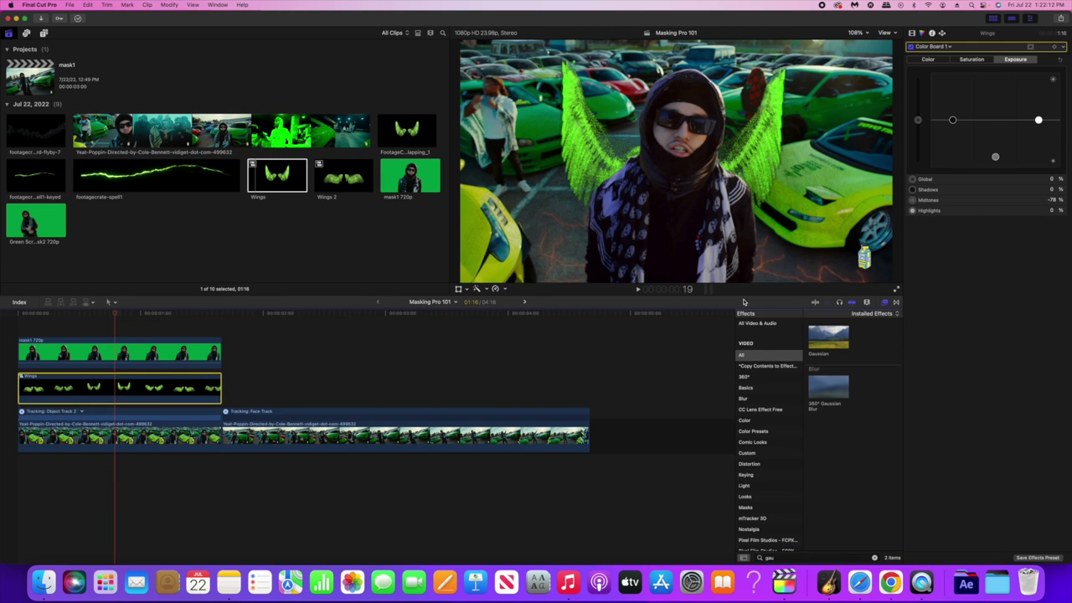
double_click(829, 337)
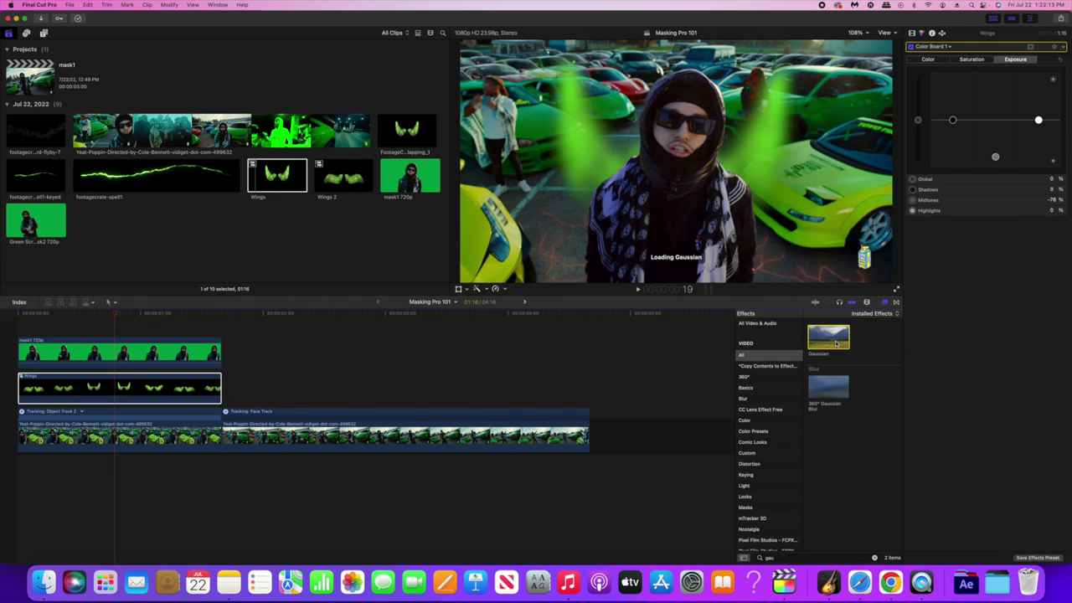
click(911, 34)
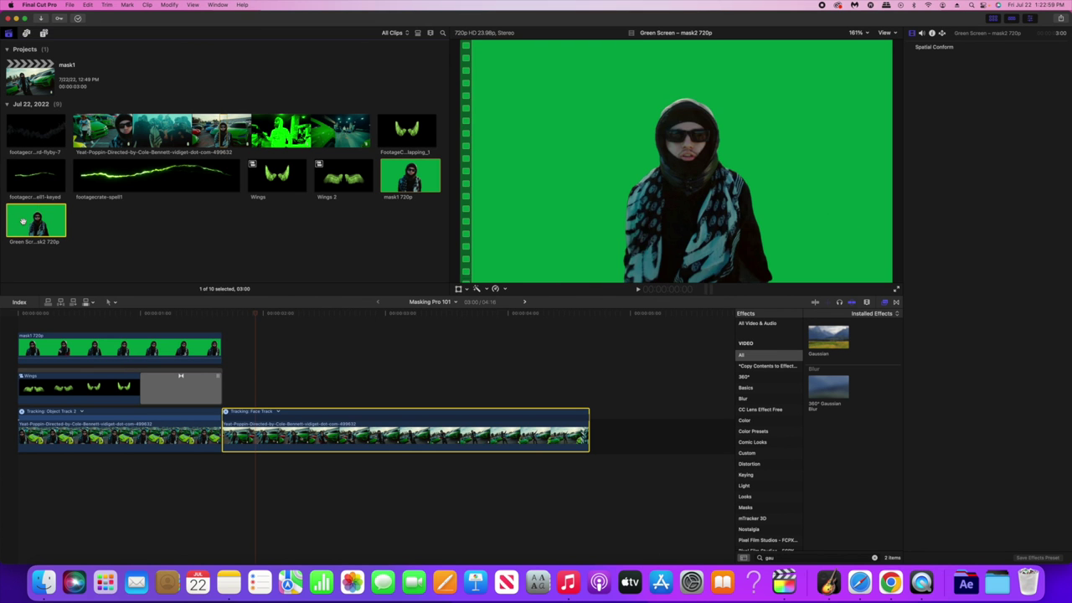
- Place Green Screen mask2 720p after Wings and apply a Keyer to remove its green
drag(22, 220, 223, 387)
click(286, 352)
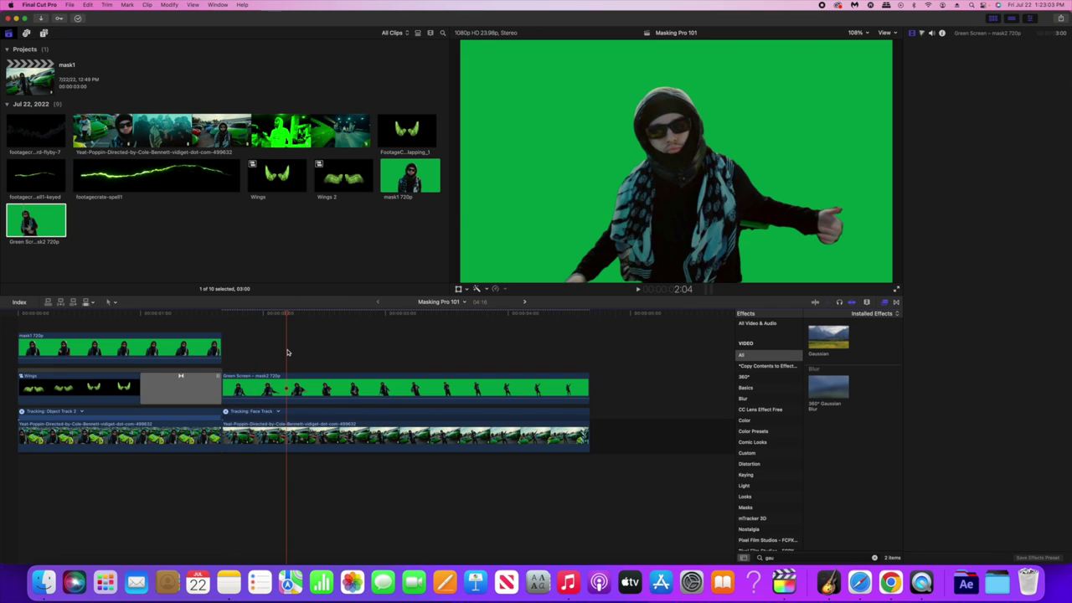
click(875, 558)
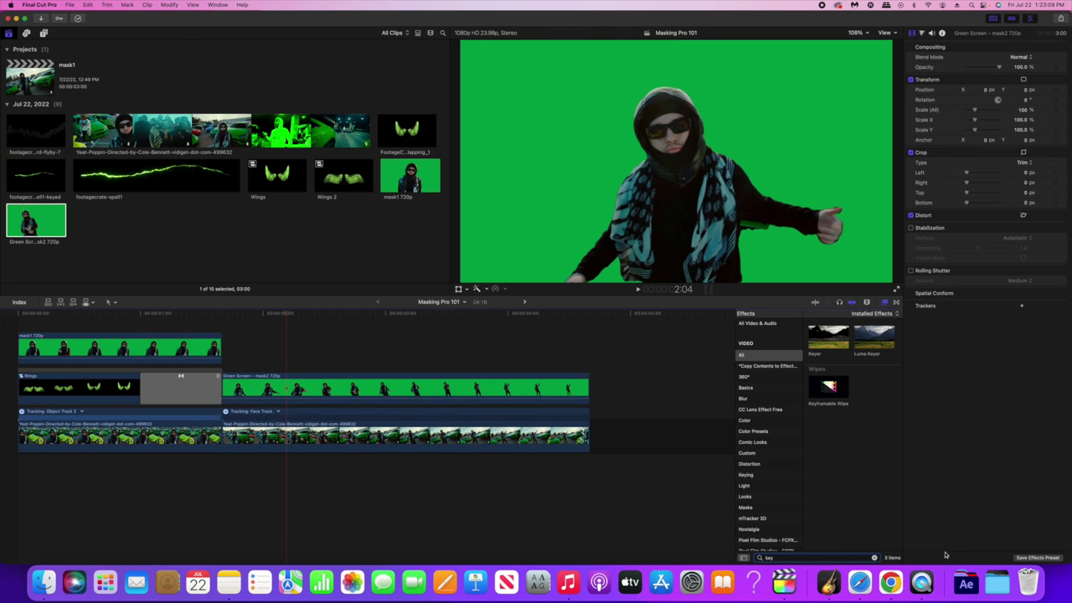
drag(816, 342, 436, 387)
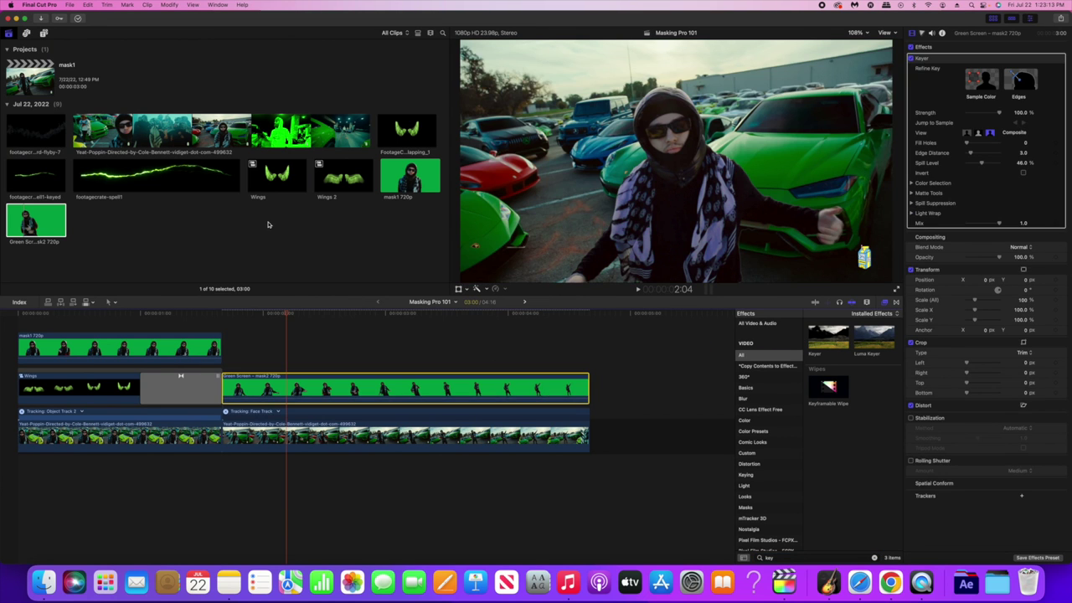
- Add a marked range of the footagecrate-spell1 bolt clip to the timeline
drag(103, 175, 242, 183)
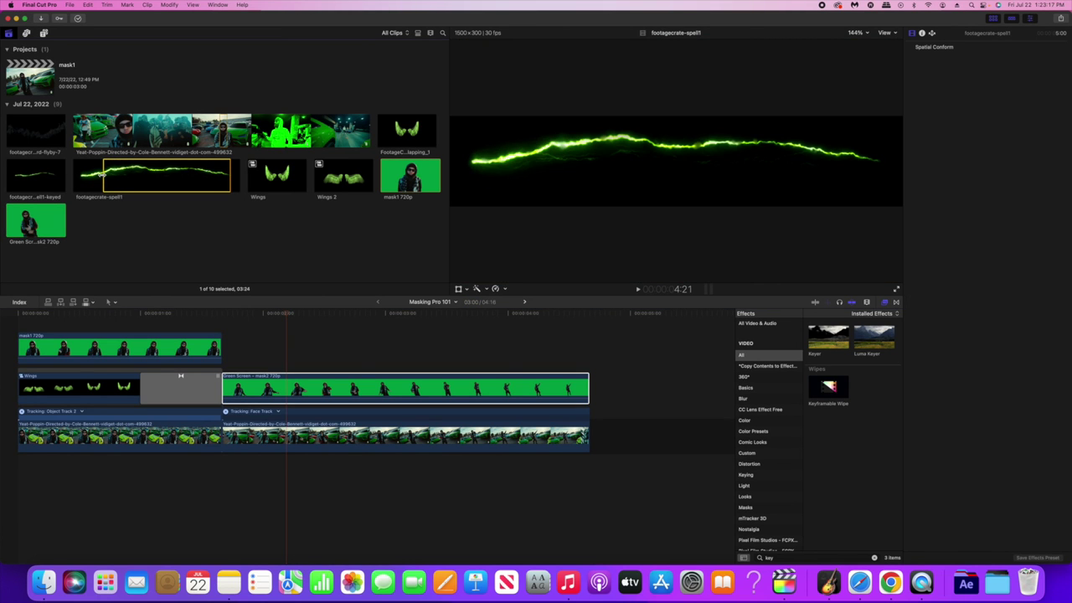
drag(105, 173, 56, 174)
drag(144, 171, 258, 383)
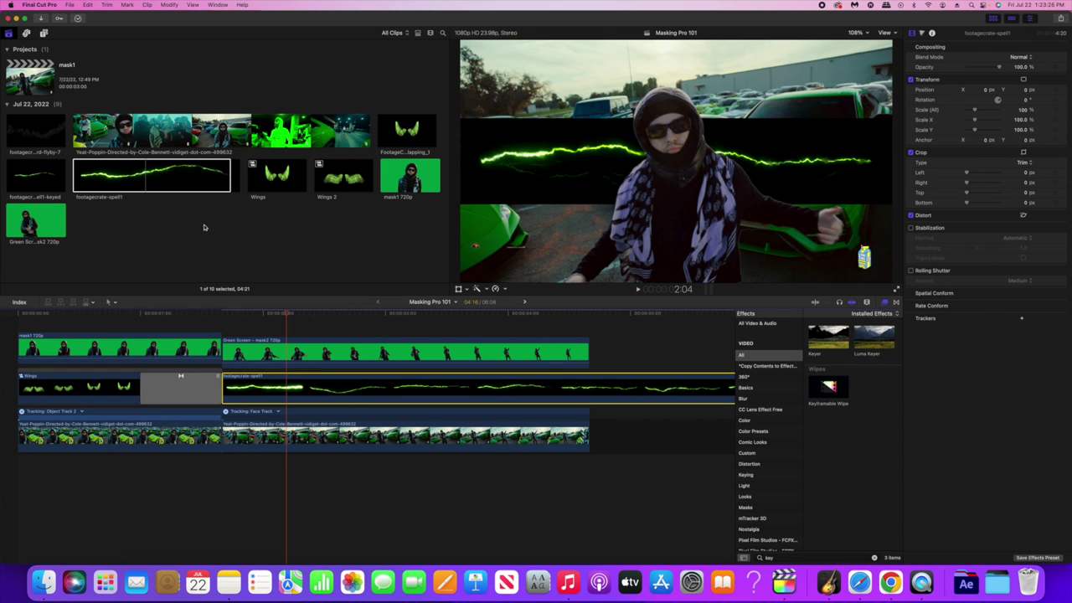
- Swap in footagecrate-spell1-keyed under the subject and delete the unkeyed spell clips
click(28, 179)
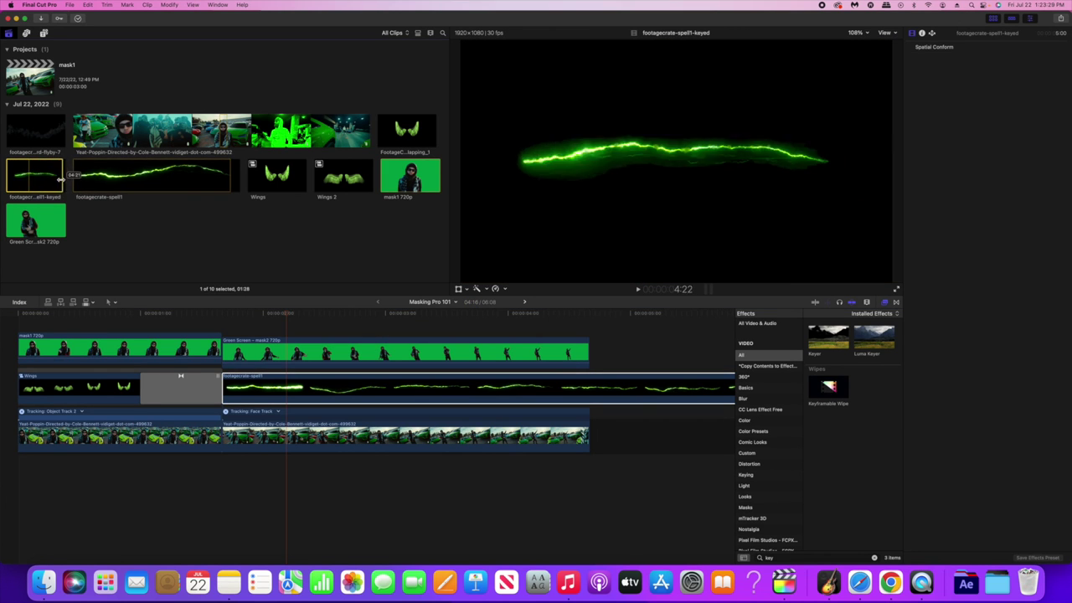
click(47, 171)
drag(370, 311, 354, 332)
click(332, 390)
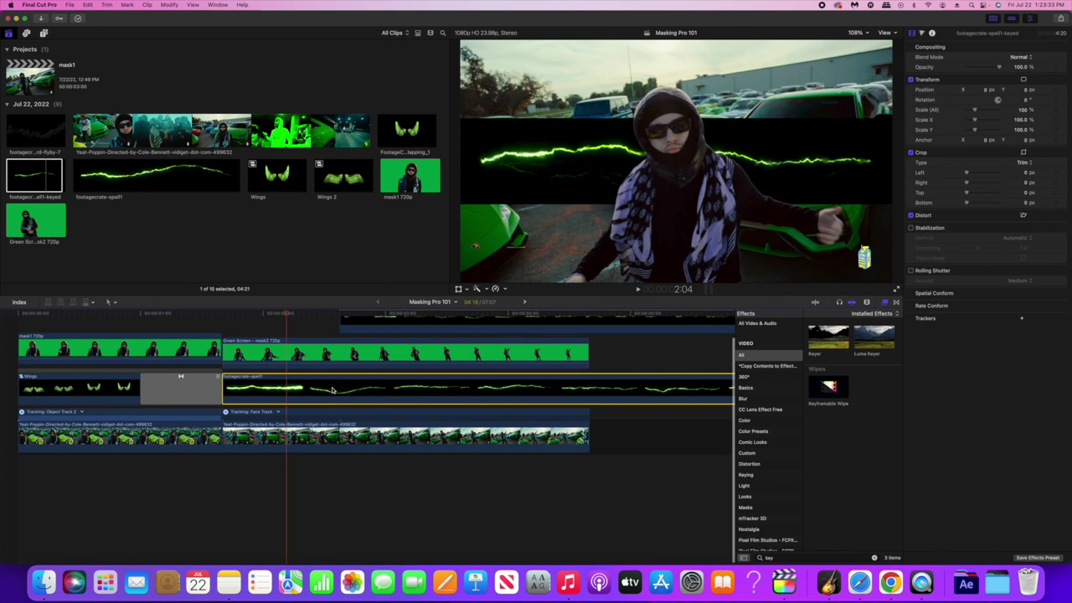
key(Delete)
drag(369, 352, 587, 390)
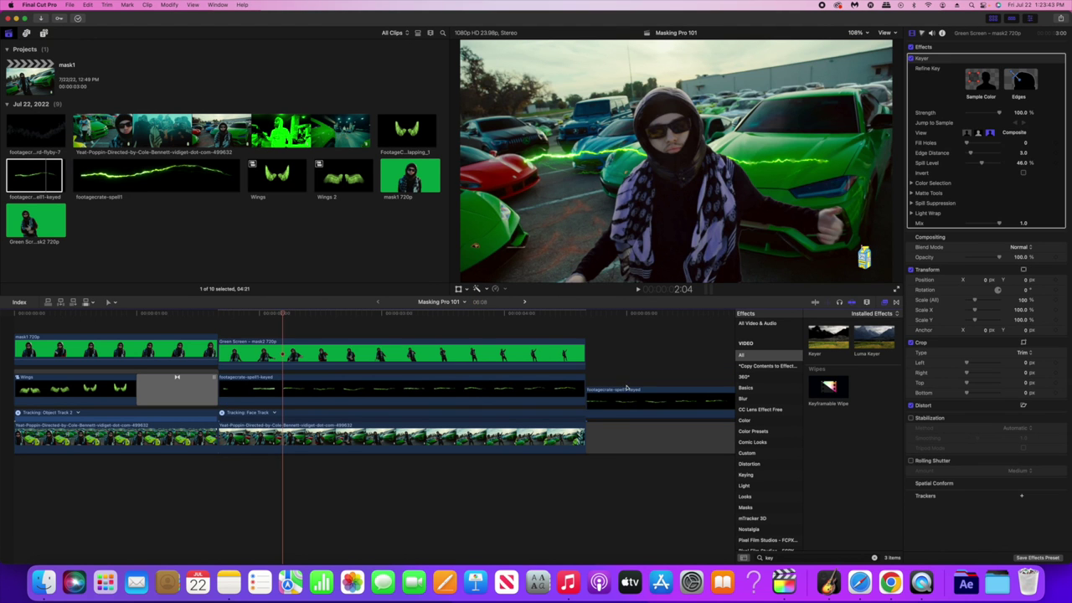
click(619, 407)
key(Delete)
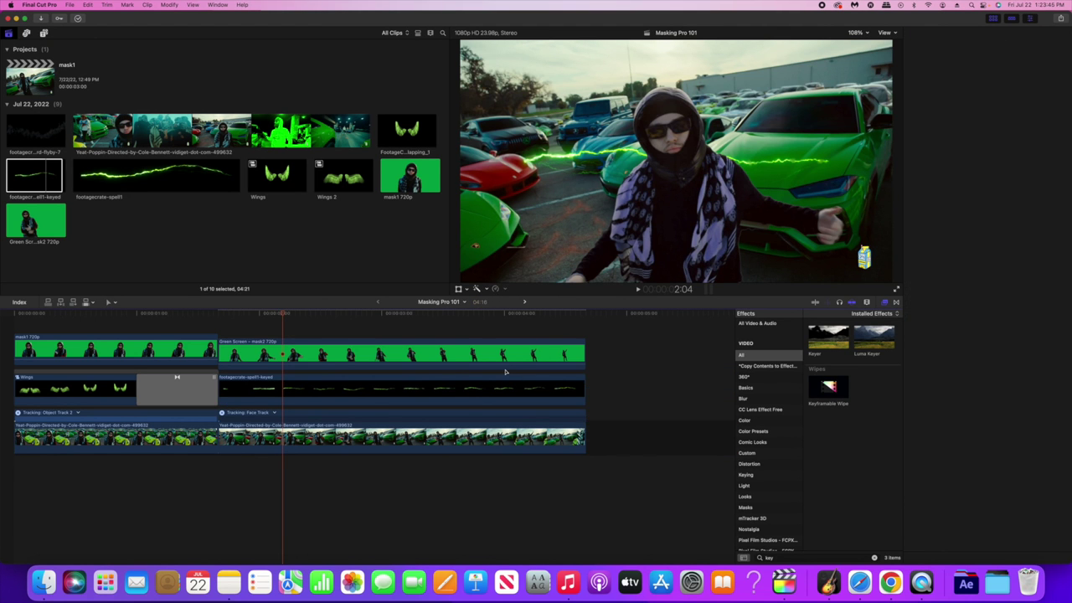
- Enlarge the green bolt to 159%, move it lower in frame, and play it back
key(super+4)
drag(311, 386, 308, 330)
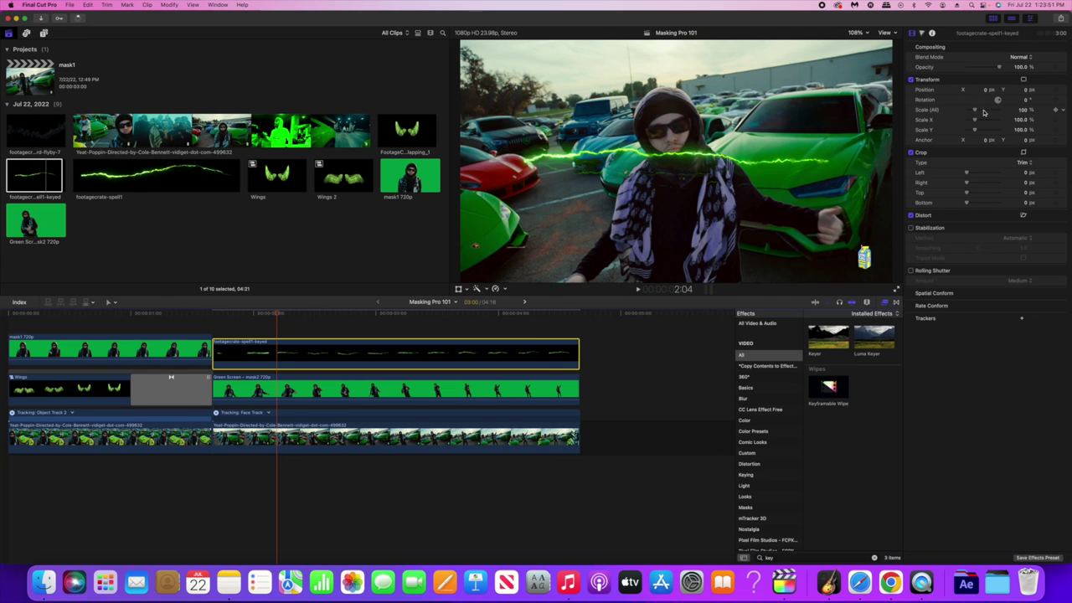
drag(974, 110, 979, 110)
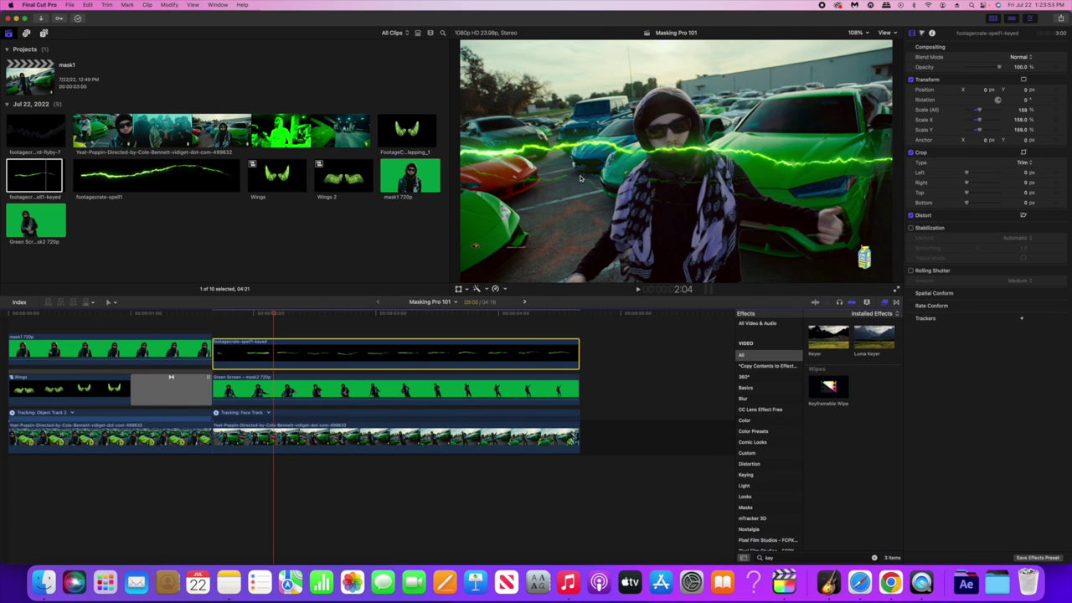
click(459, 288)
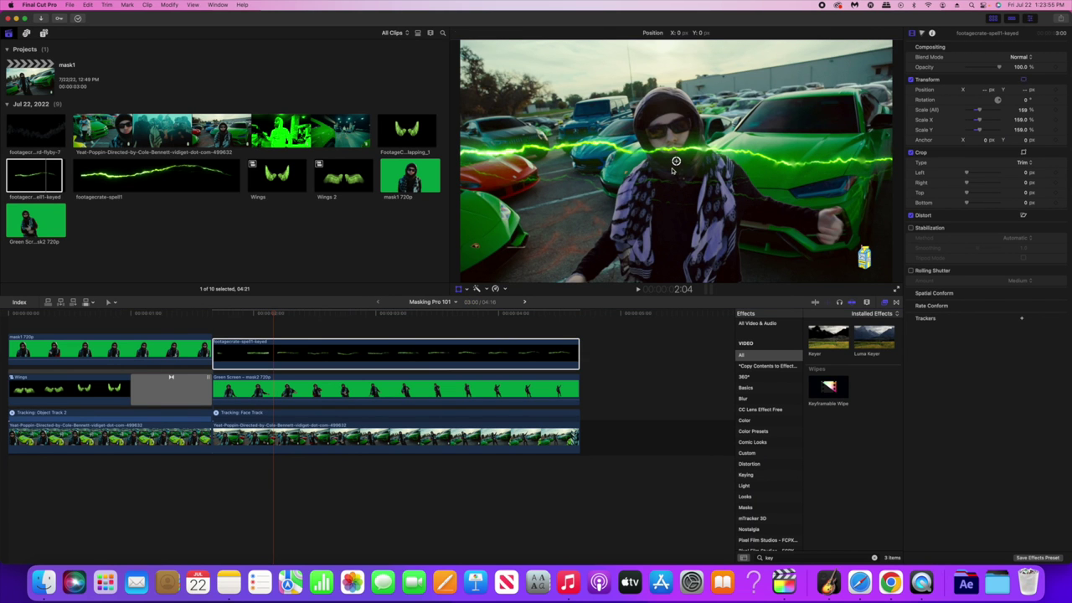
drag(671, 166, 671, 191)
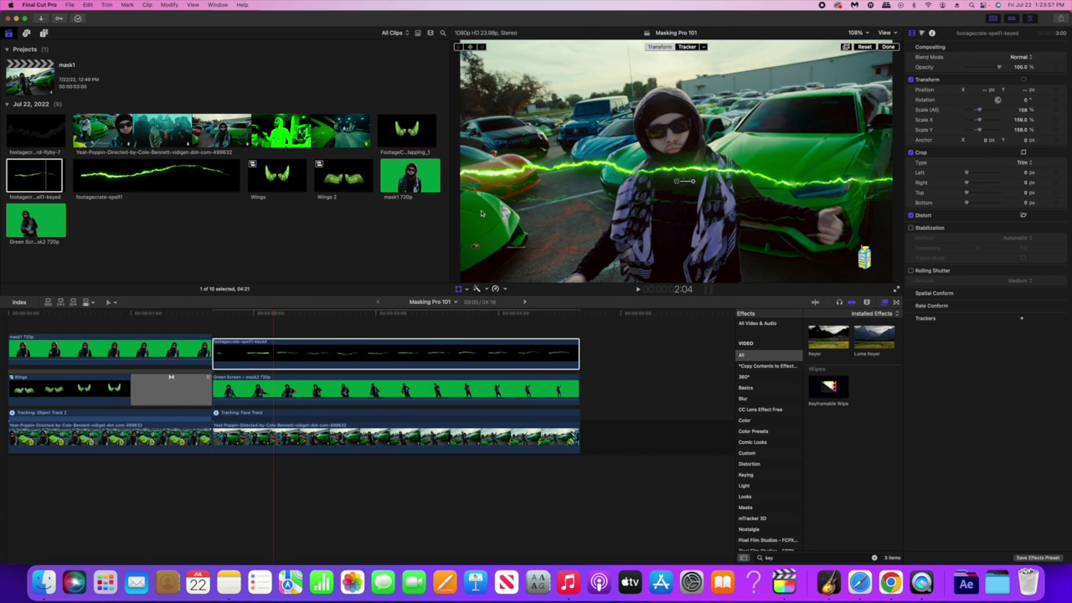
key(space)
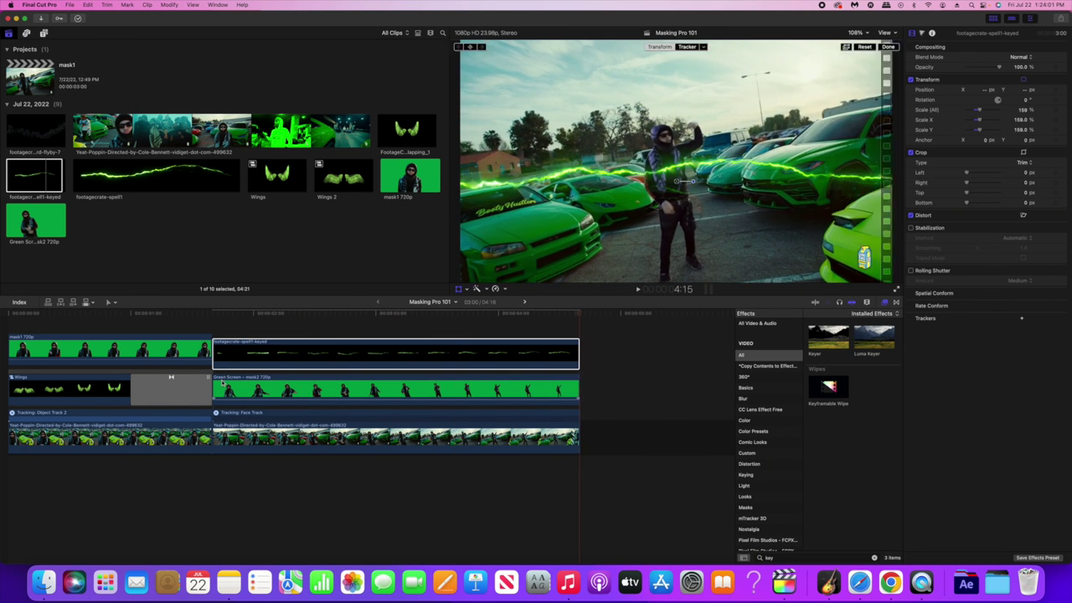
- Move the spell clip back below the keyed subject and review the composite
drag(256, 362, 260, 394)
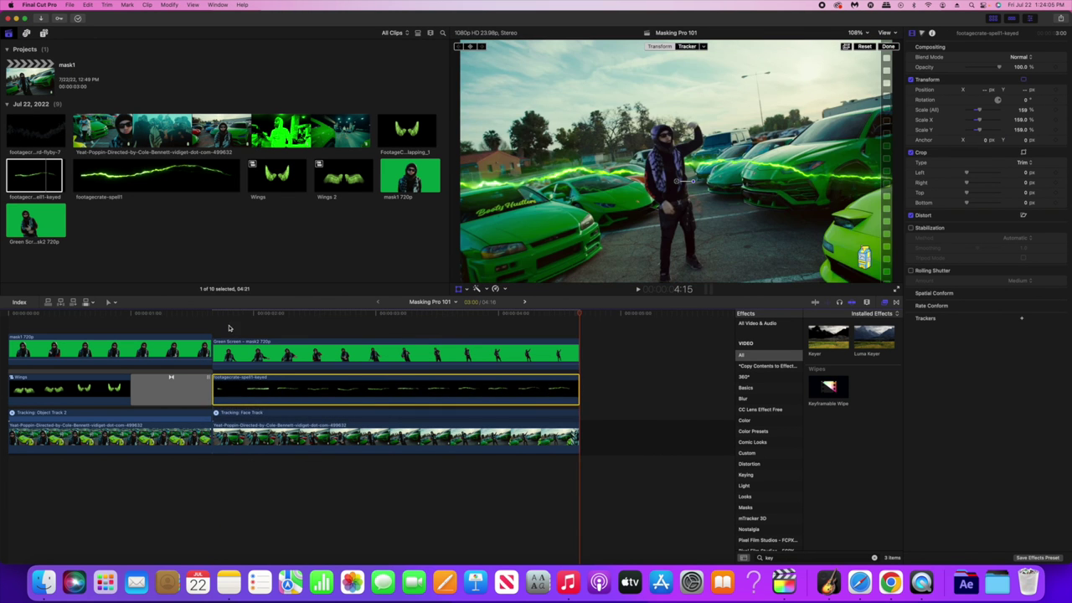
click(218, 325)
key(space)
key(super+4)
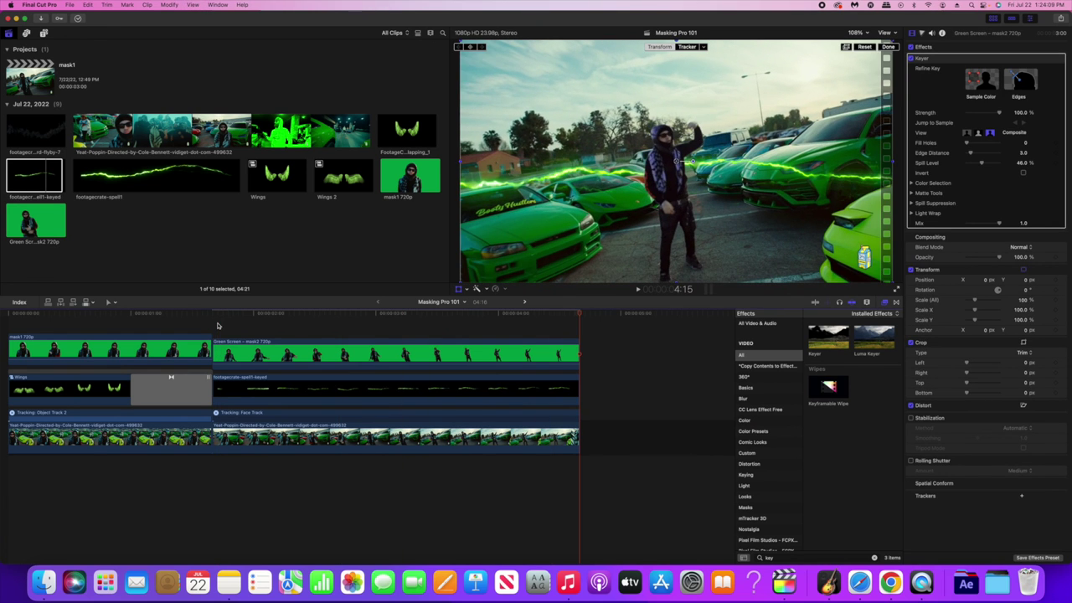
click(212, 316)
key(space)
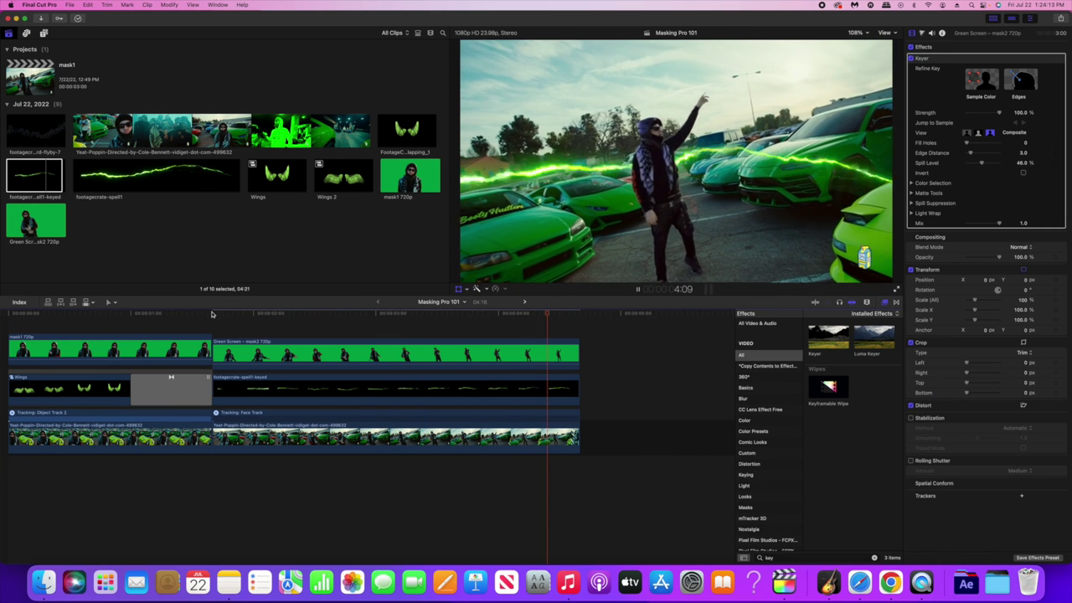
click(260, 389)
- Duplicate the bolt in front of the subject at 225%, Y -426.1, and raise the rear bolt to Y 36.8
drag(262, 378, 264, 359)
click(264, 358)
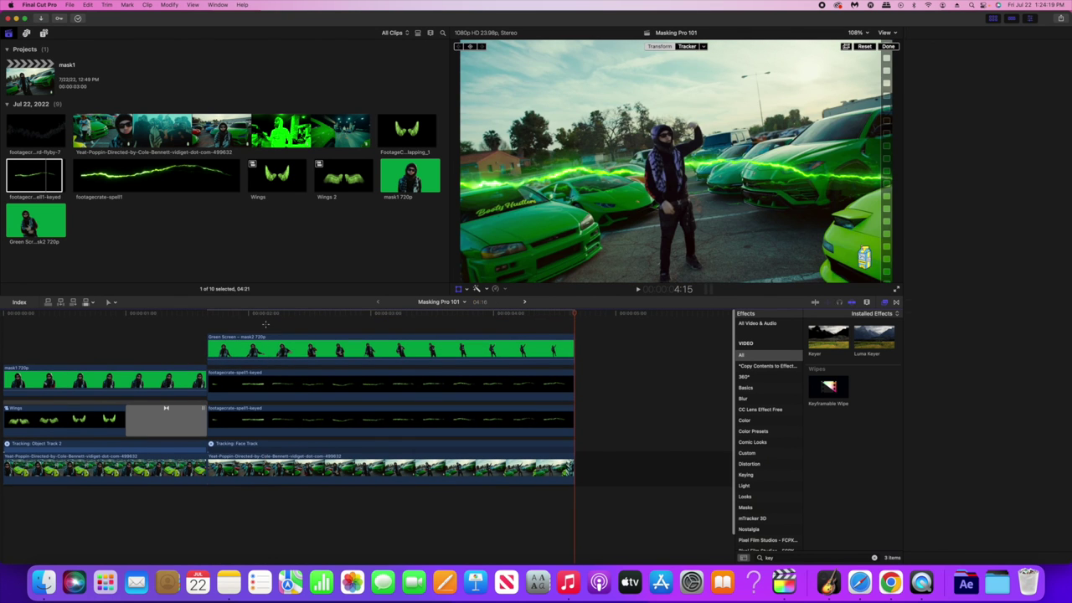
click(682, 186)
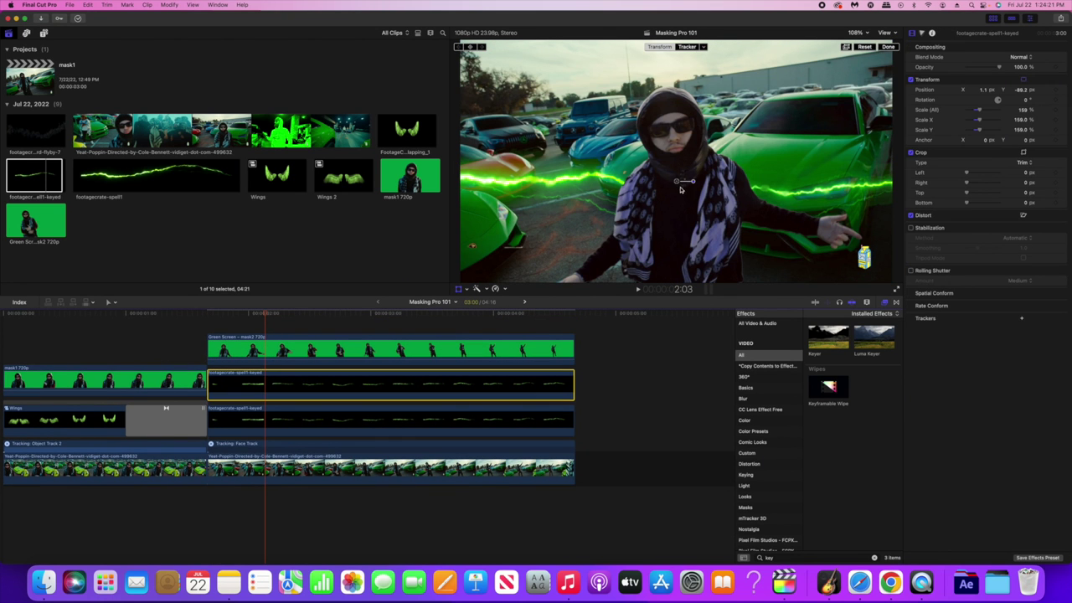
drag(389, 388, 393, 334)
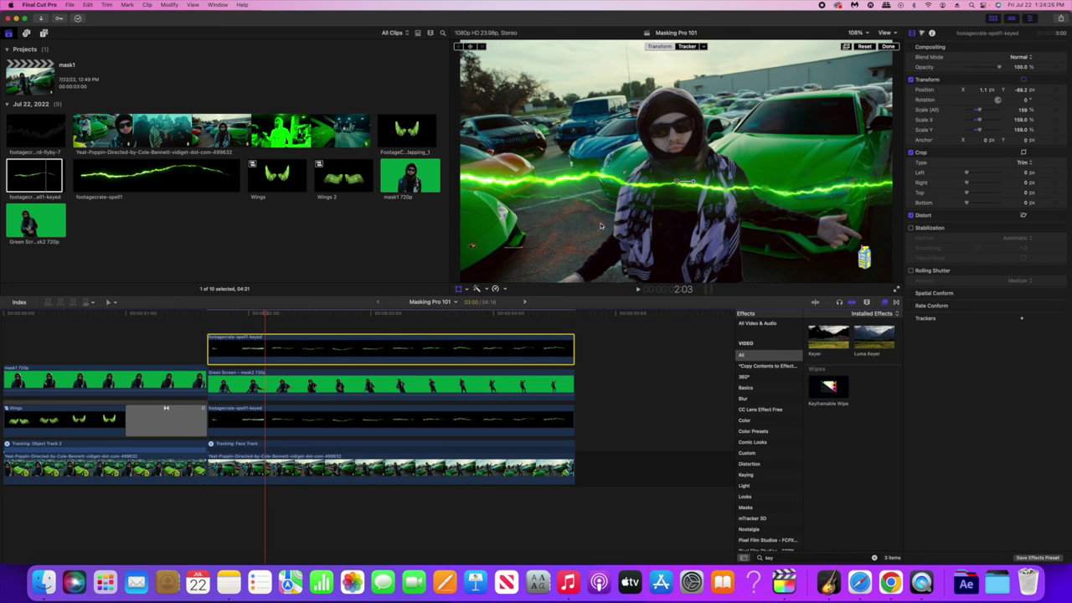
drag(681, 183, 686, 258)
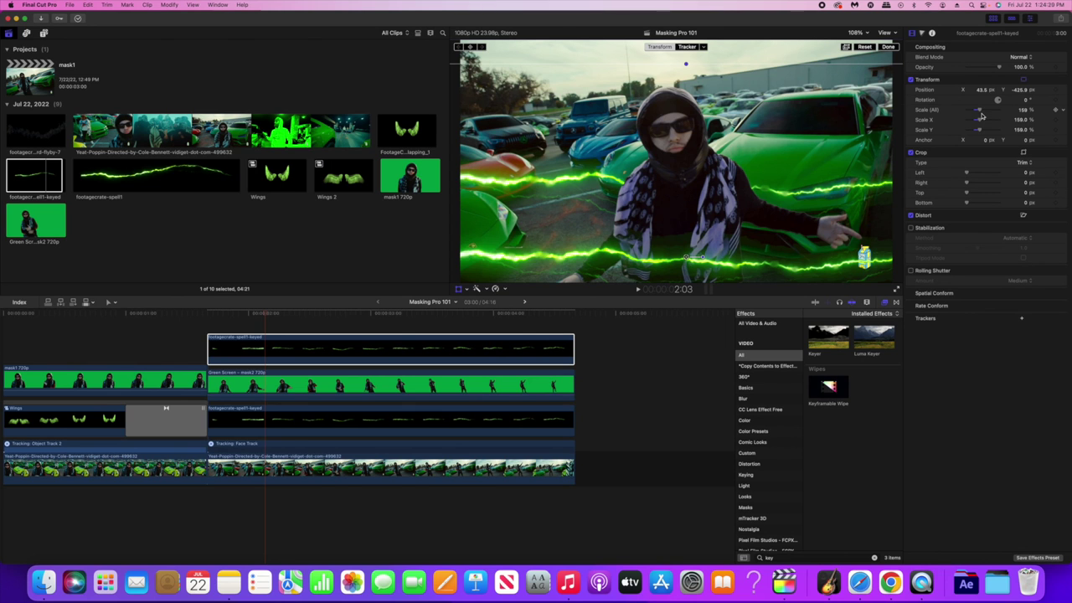
drag(981, 115, 987, 110)
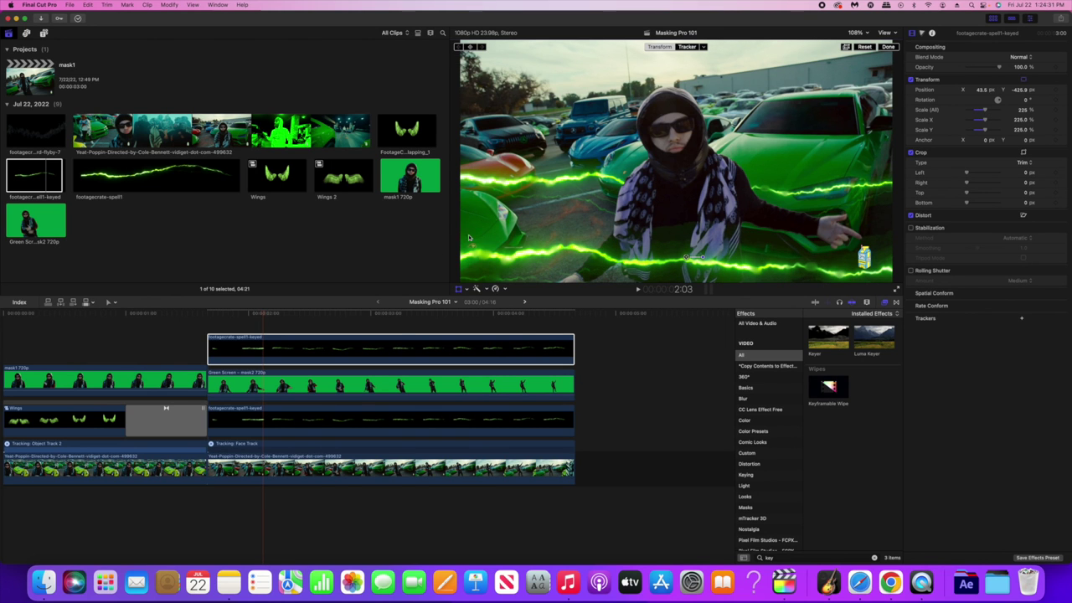
click(256, 421)
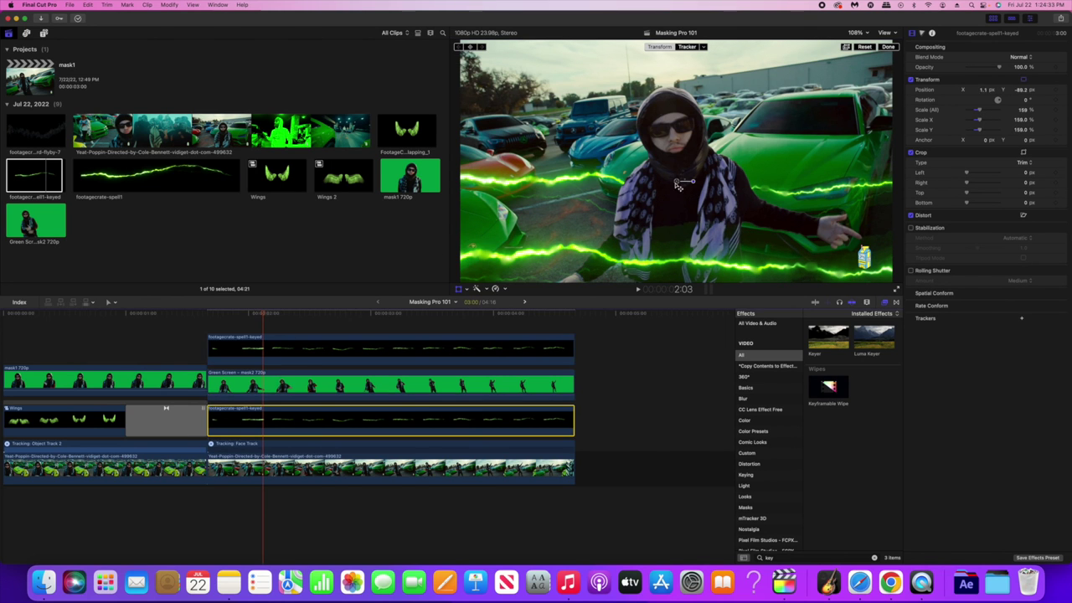
drag(678, 183, 678, 154)
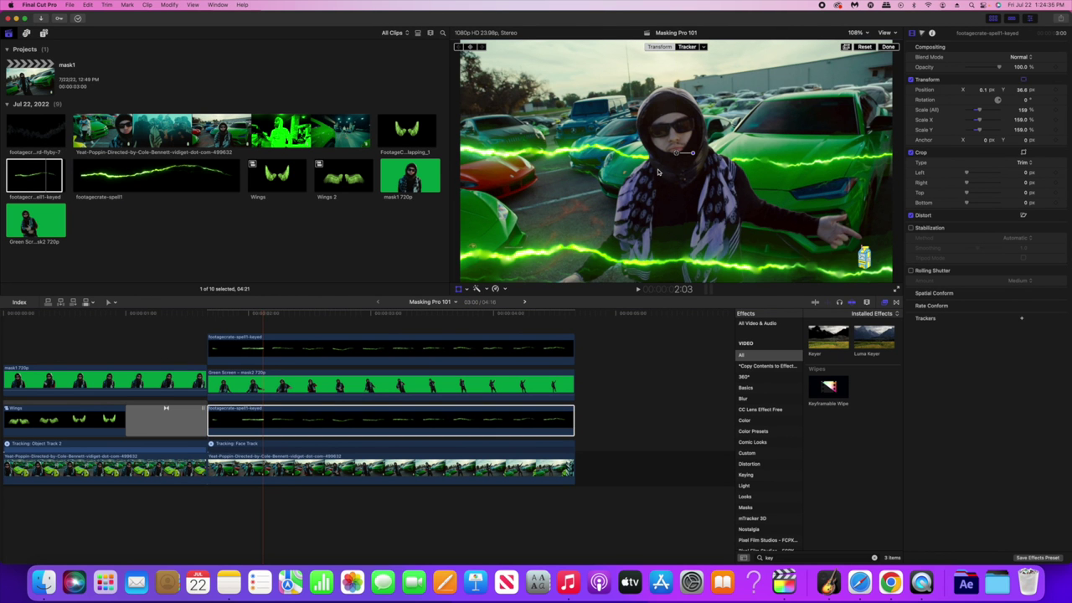
- Play back the edit from 1:12 to review both lightning bolts
click(164, 315)
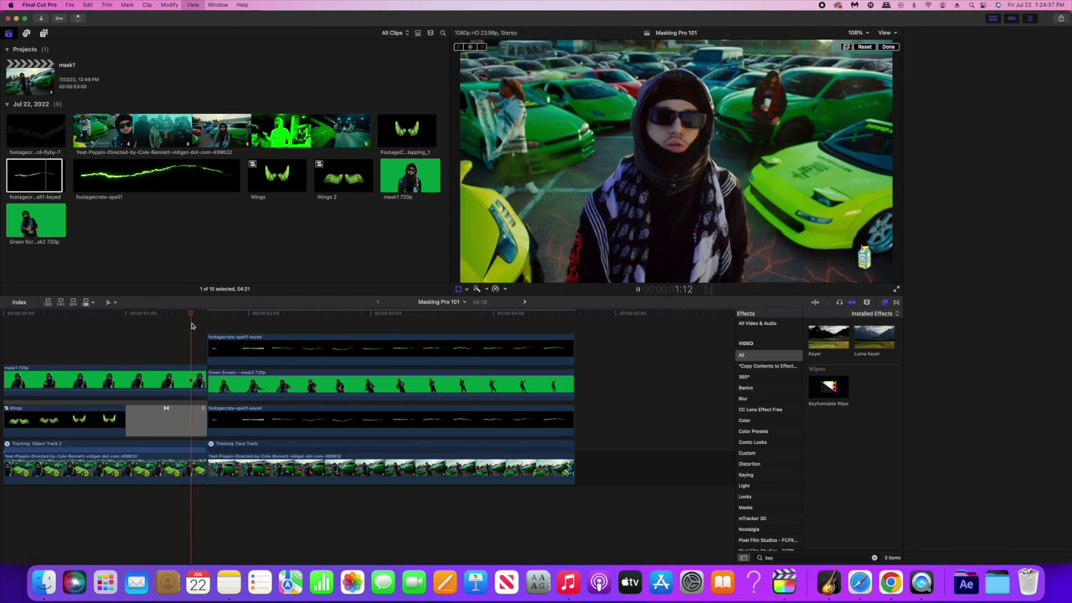
key(space)
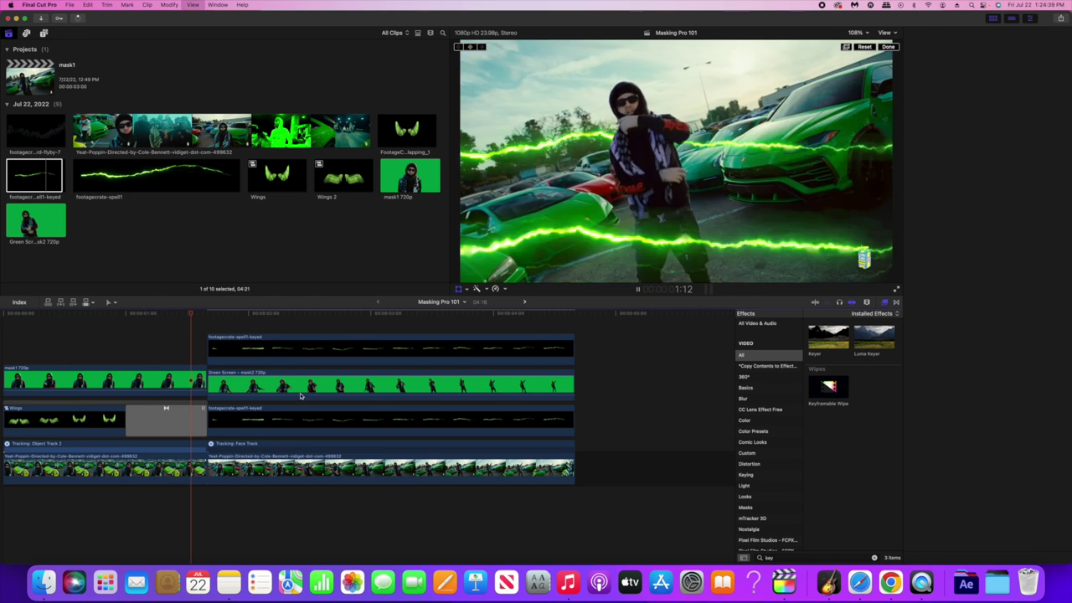
key(space)
- Check the front lightning clip's Retime options without changes, then clear the Effects browser search
click(237, 325)
click(245, 344)
click(504, 290)
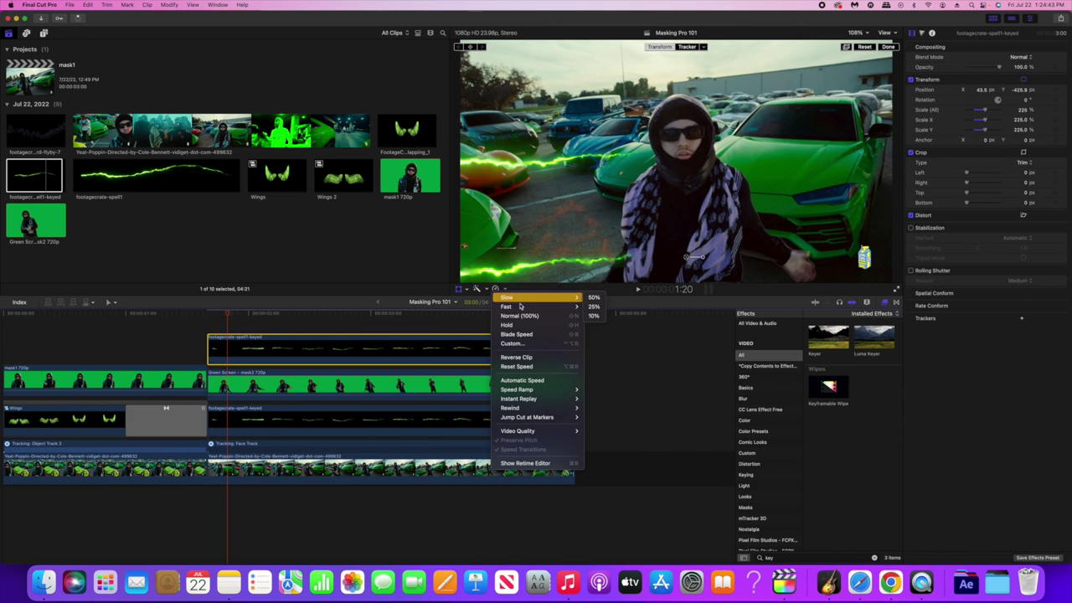
click(875, 560)
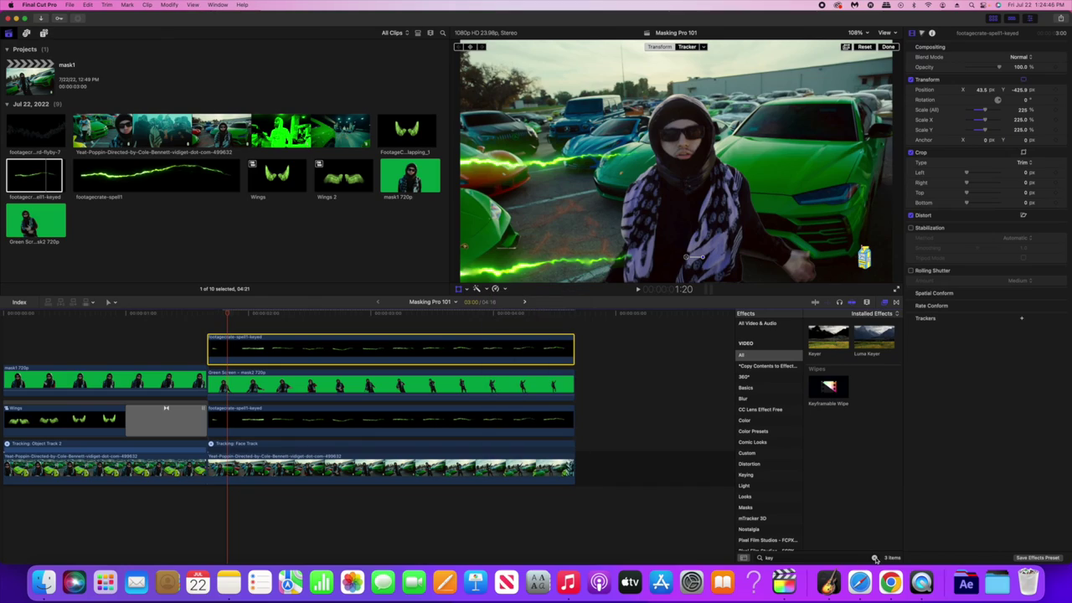
click(873, 558)
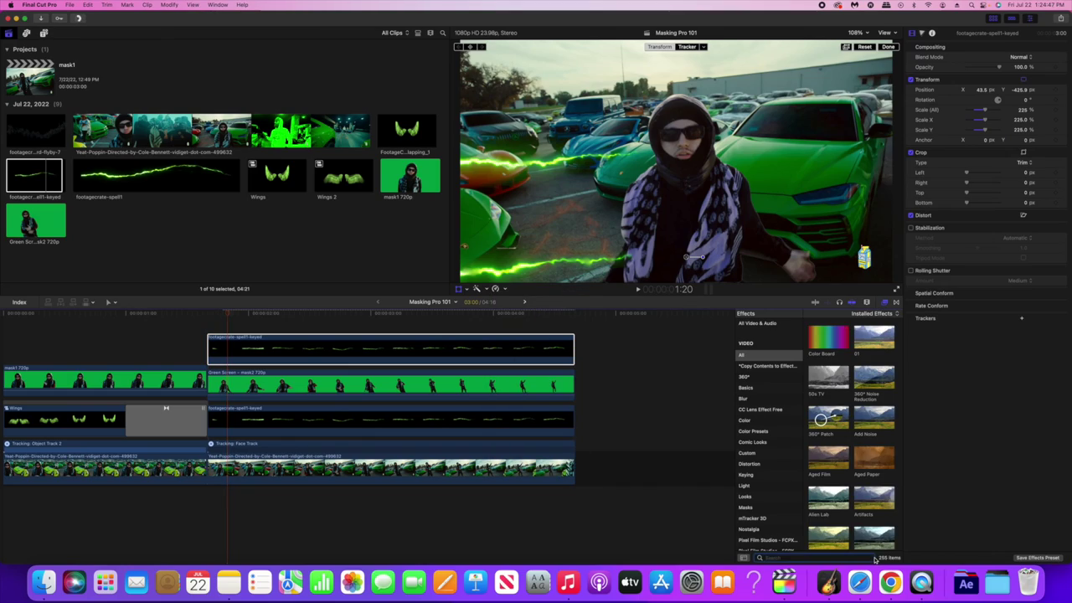